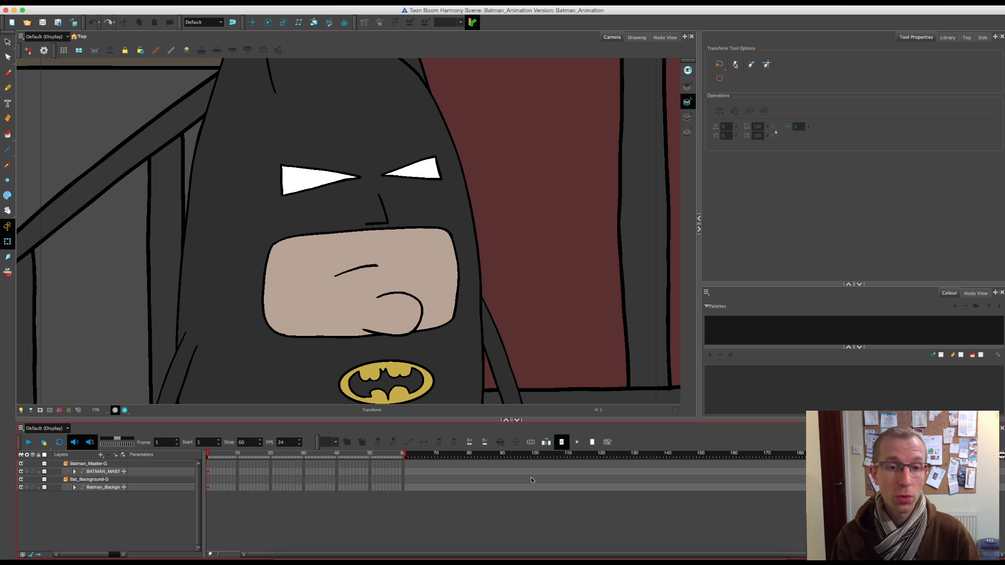
Survey the scene from Batman's close-up out to the full alley, the rooftops and the city skyline
key("1")
key("1")
key("1")
key("1")
key("1")
key("1")
key("1")
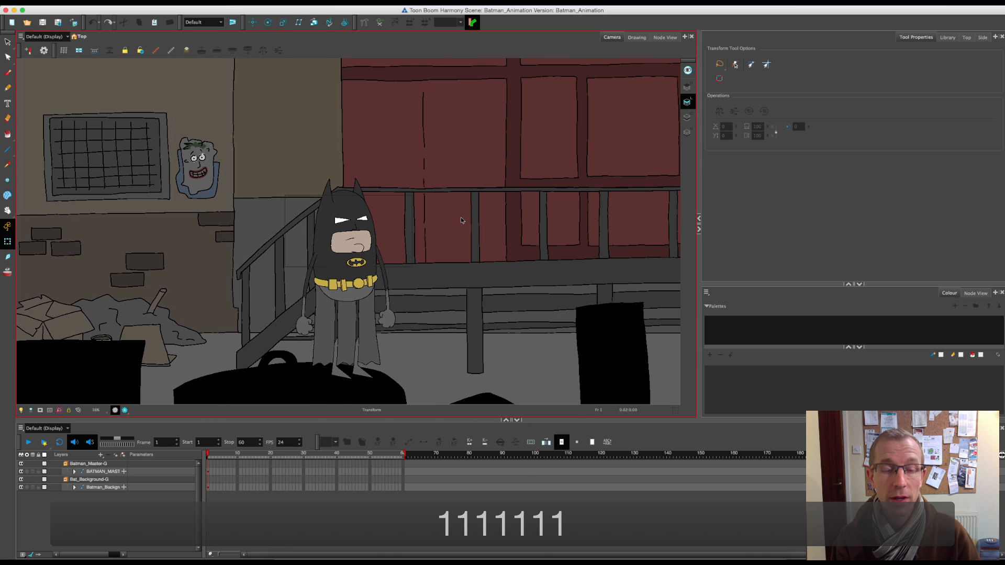
key("1")
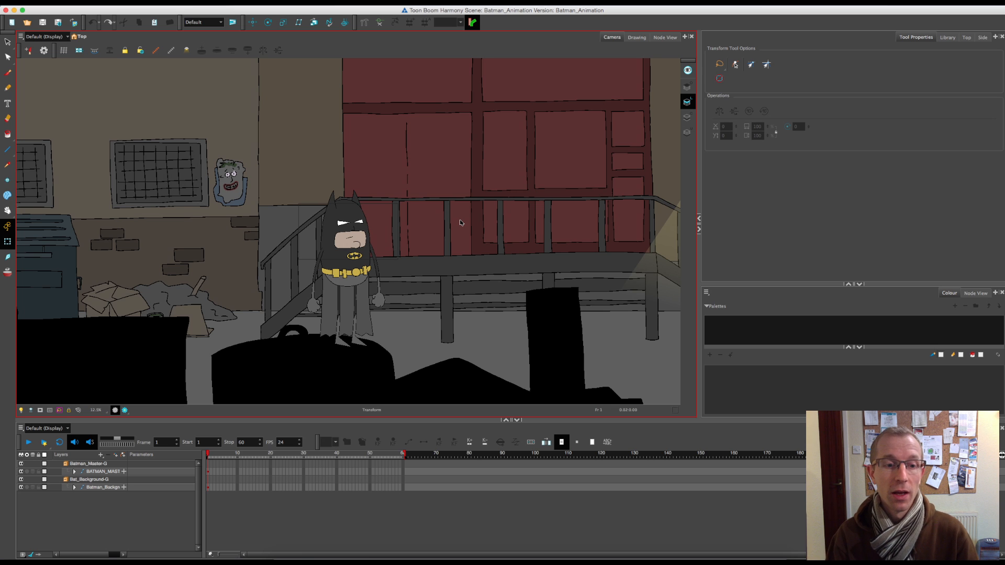
key("space")
left_click_drag(408, 312, 410, 244)
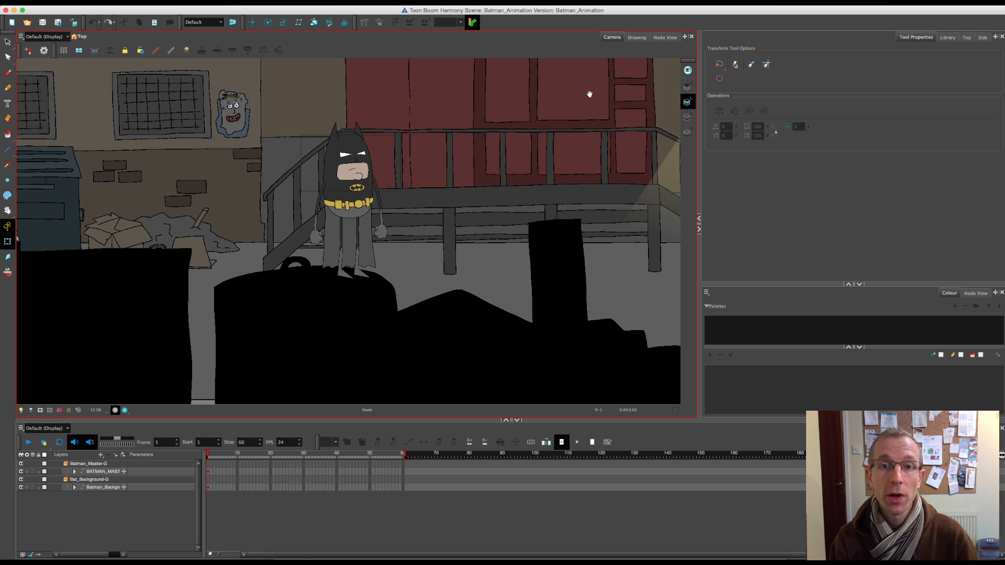
left_click_drag(588, 95, 419, 332)
left_click_drag(554, 153, 383, 393)
left_click_drag(554, 126, 496, 326)
left_click_drag(546, 197, 522, 220)
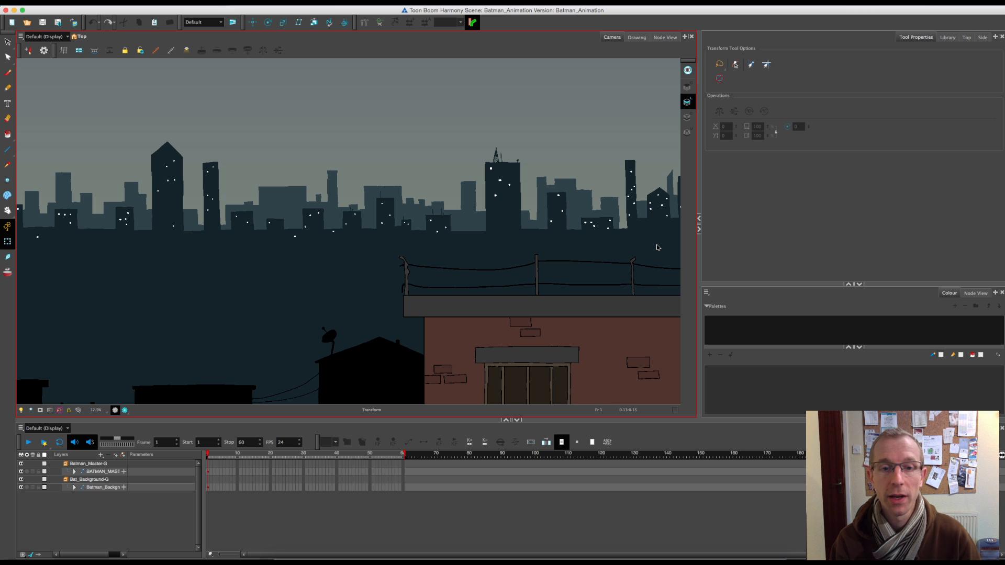
key("super+z")
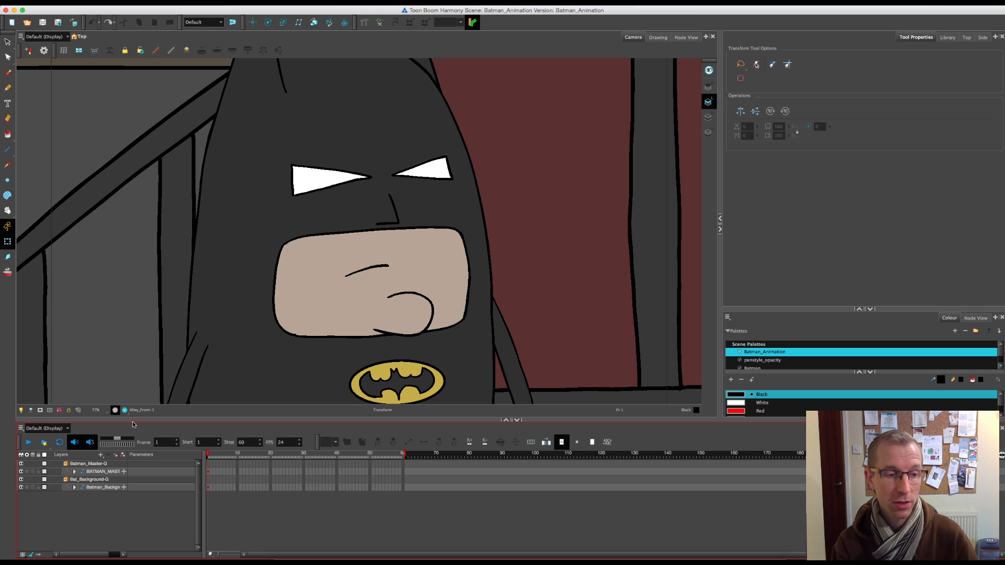
Add a camera layer to the scene and give it a parent peg, collapsed in the timeline
left_click(100, 455)
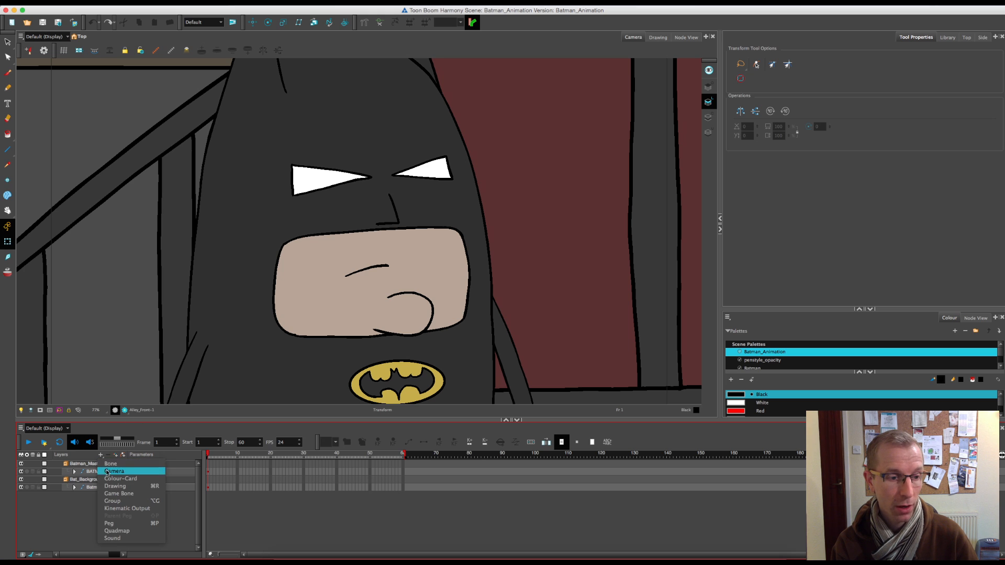
left_click(110, 473)
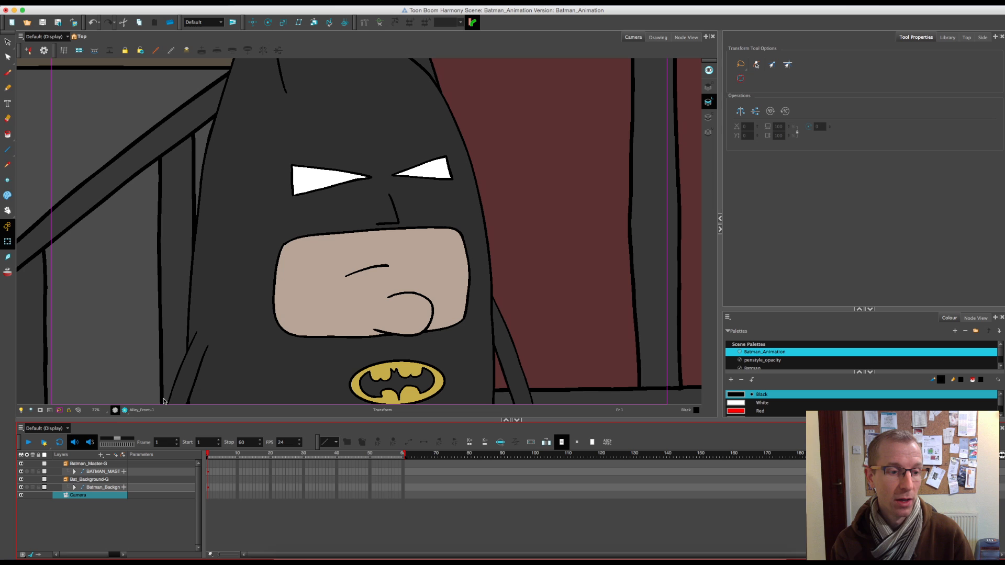
double_click(78, 496)
key("Return")
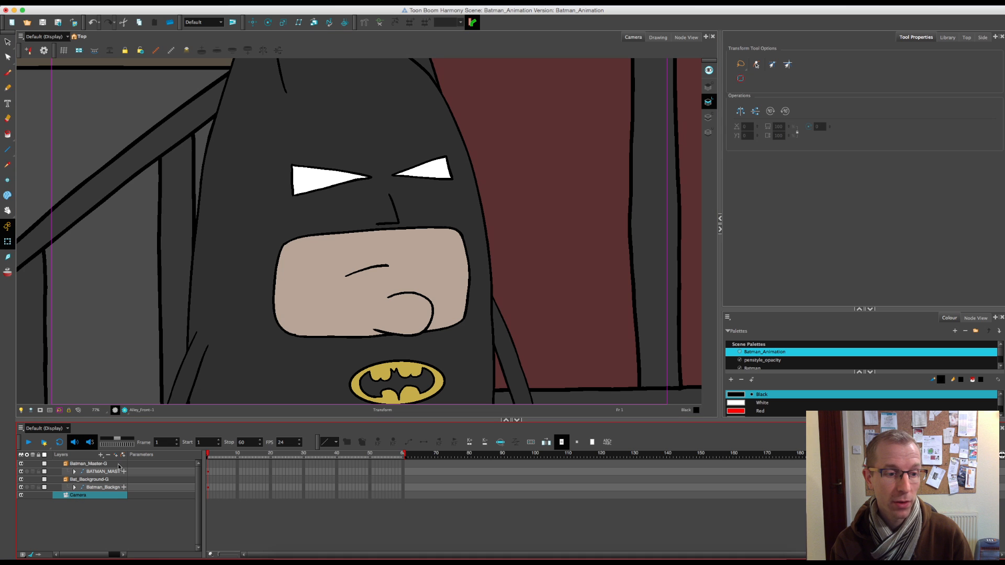
left_click(123, 455)
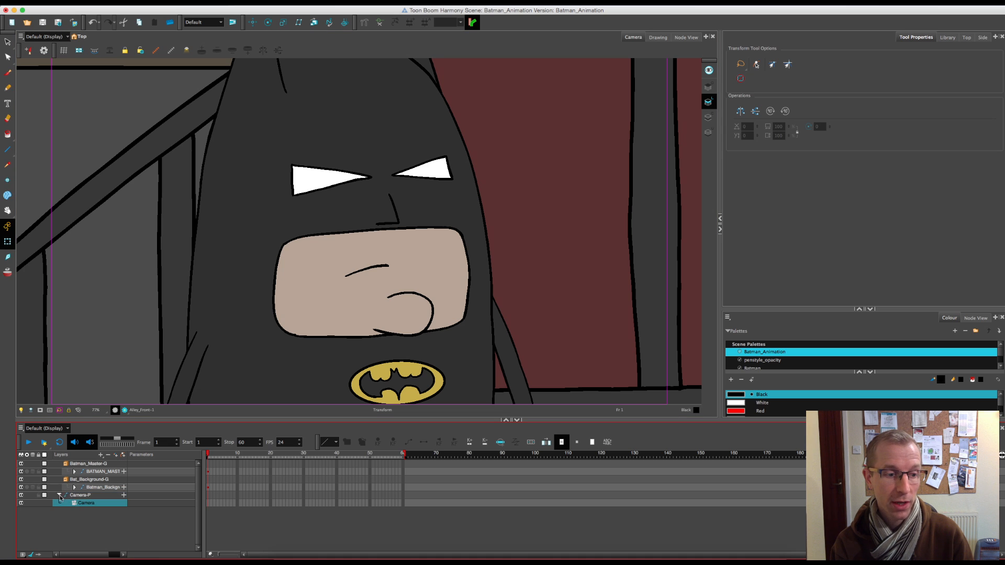
left_click(59, 496)
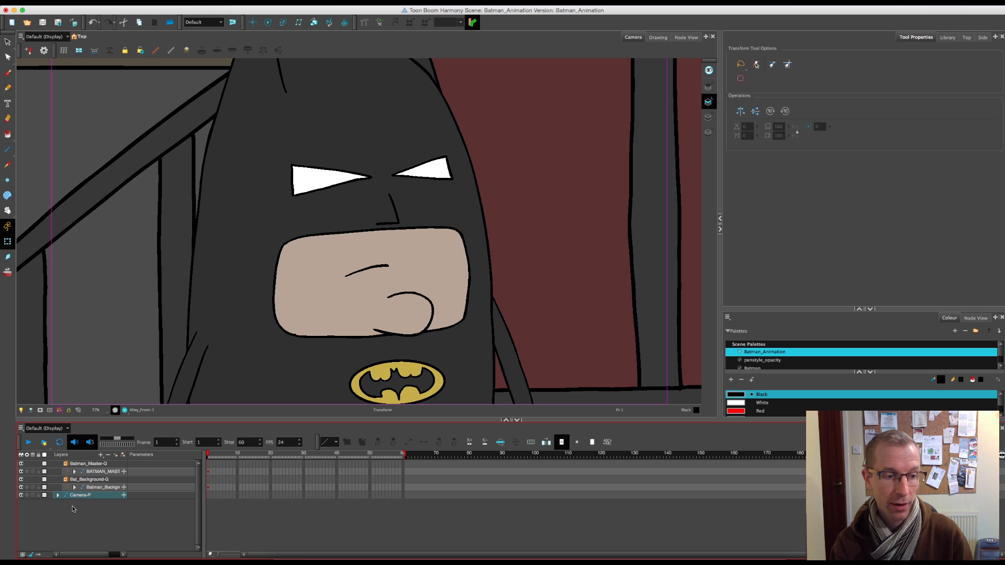
left_click(73, 509)
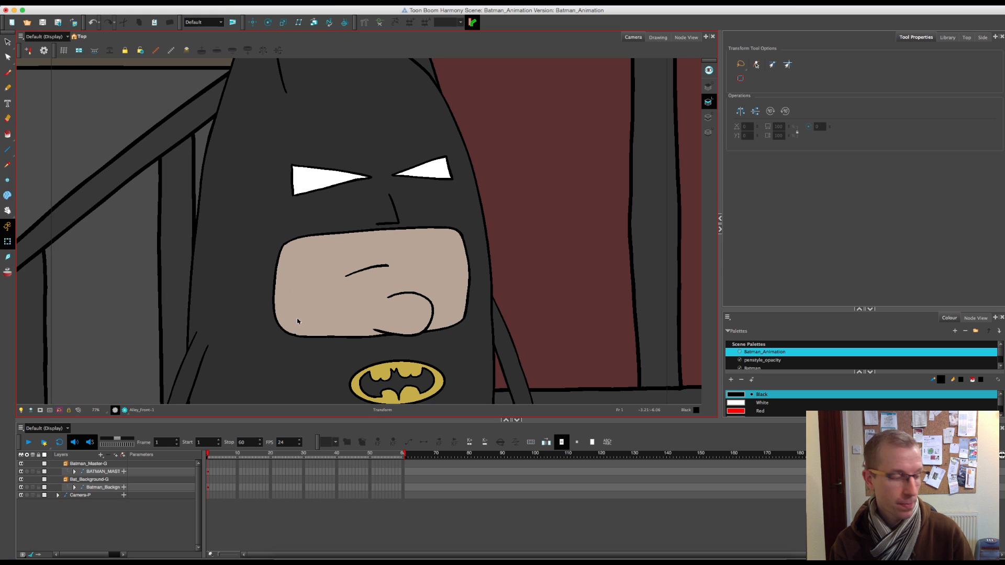
Turn on the camera mask to hide all artwork outside the camera frame
key("1")
key("1")
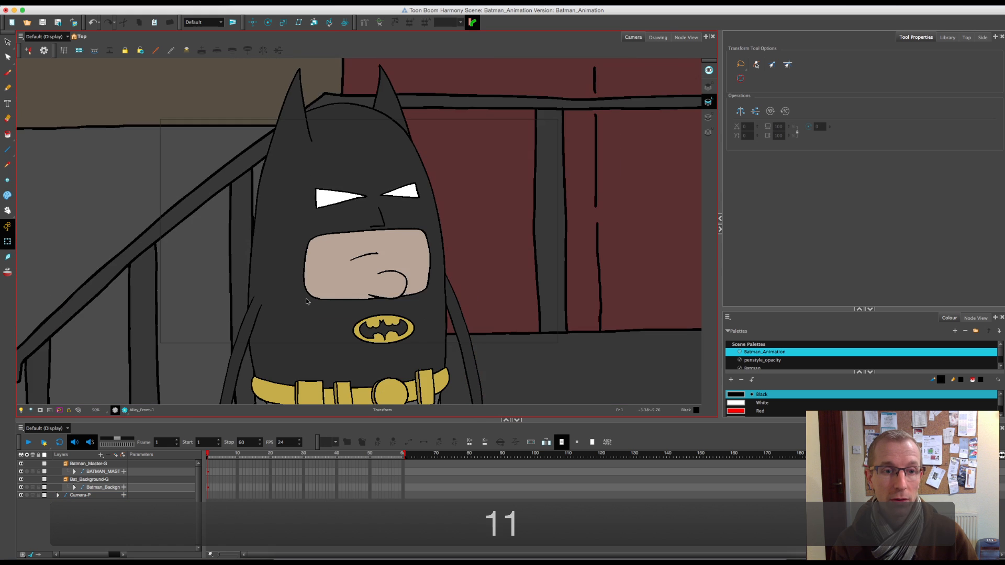
key("1")
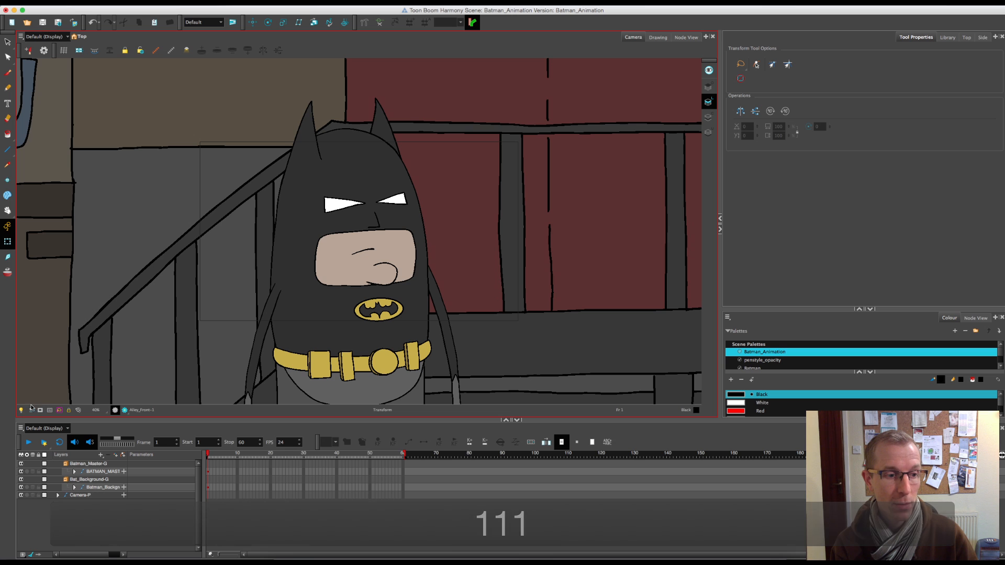
left_click(40, 410)
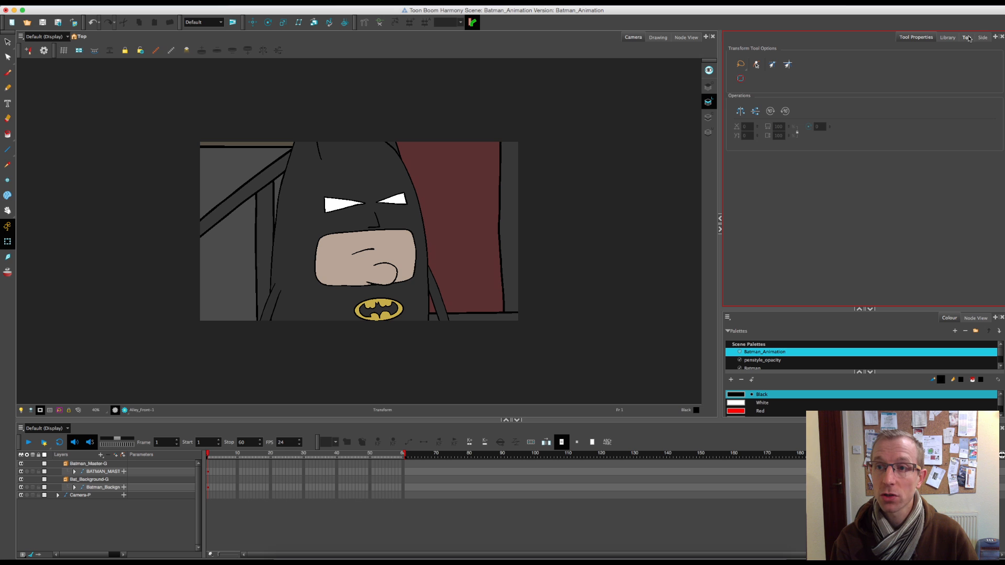
In the Side view, pull the camera peg back from the artwork until Batman's whole figure and the staircase fit in frame
left_click(995, 37)
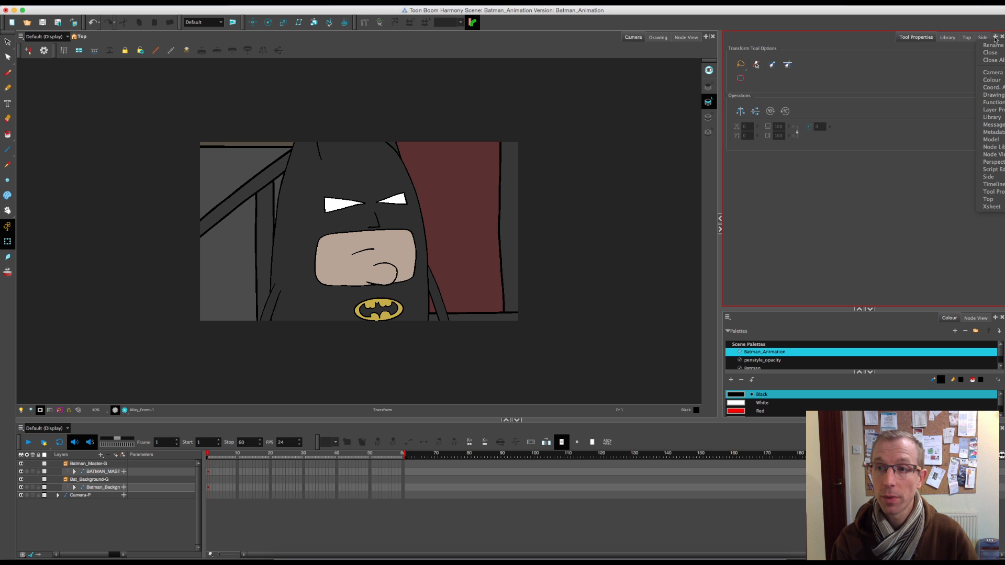
left_click(960, 22)
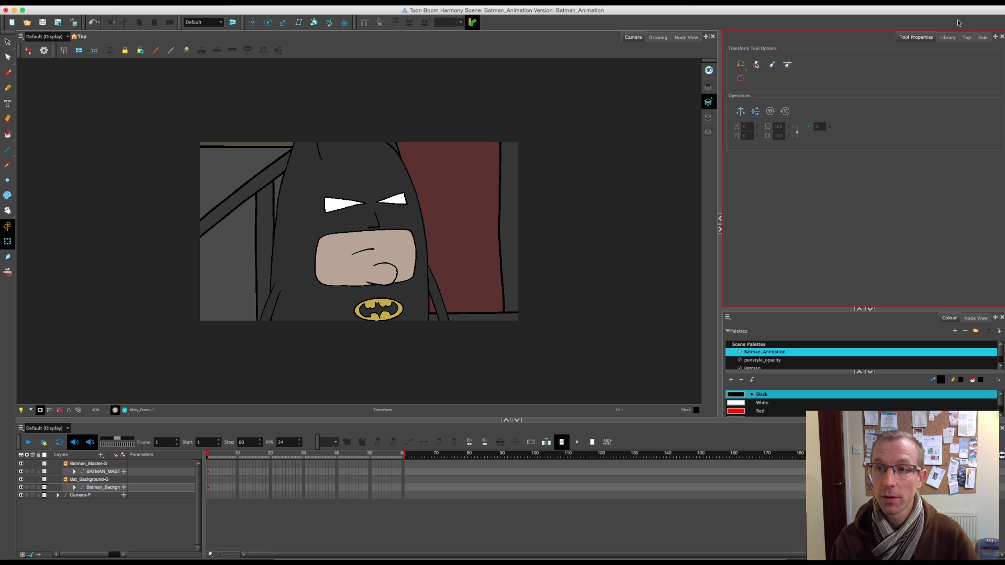
left_click(967, 38)
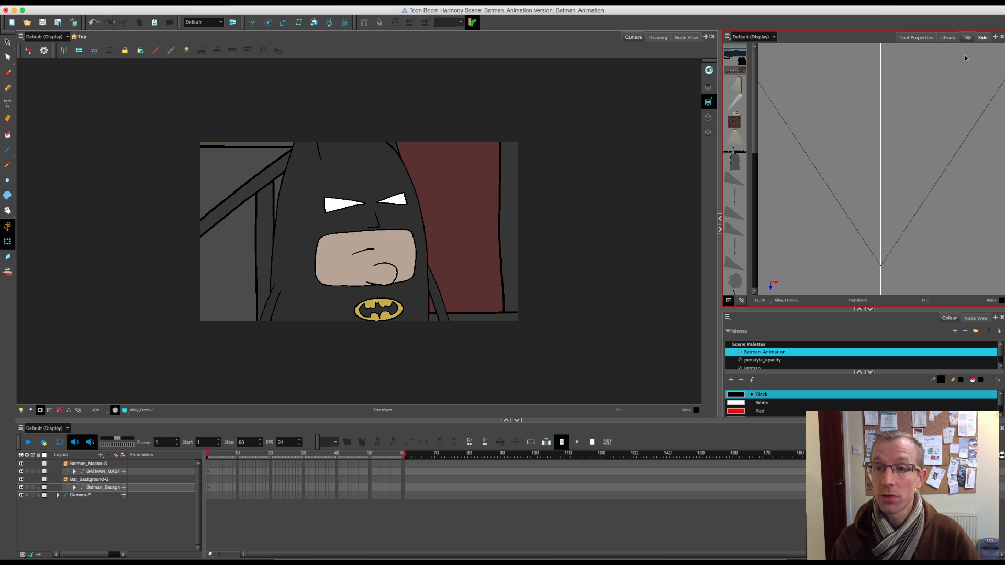
left_click(982, 37)
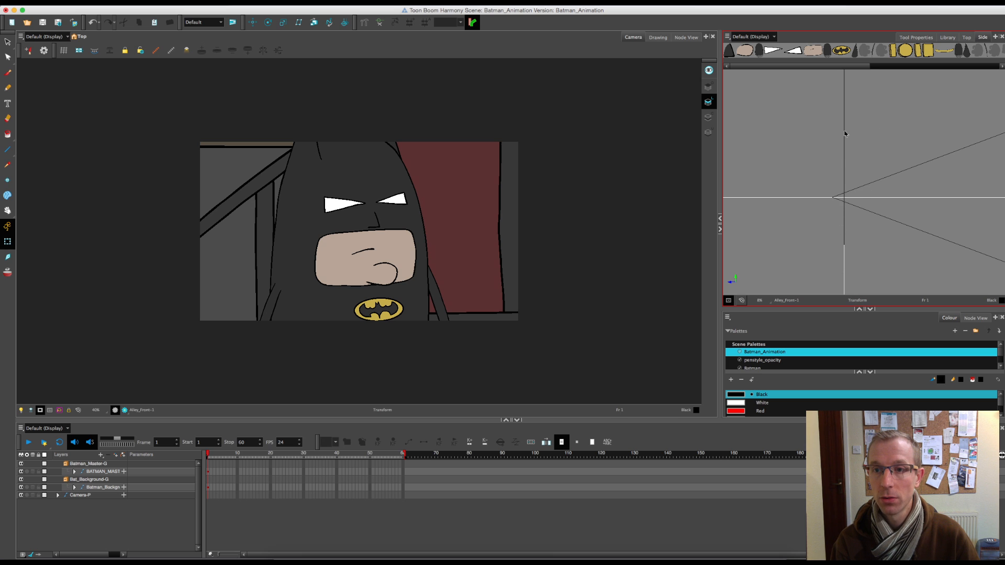
key("2")
key("2")
key("2")
key("2")
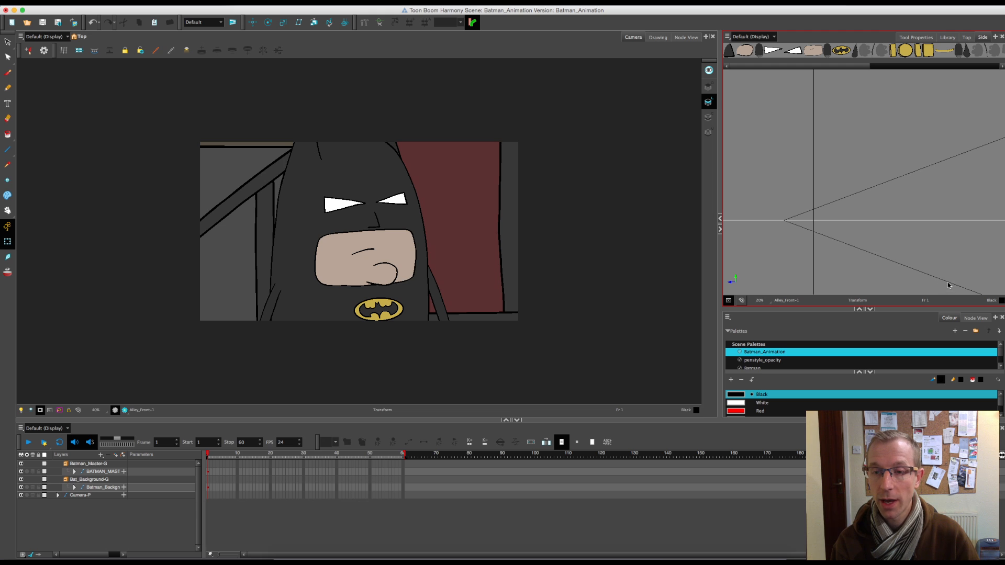
key("space")
left_click_drag(800, 219, 799, 189)
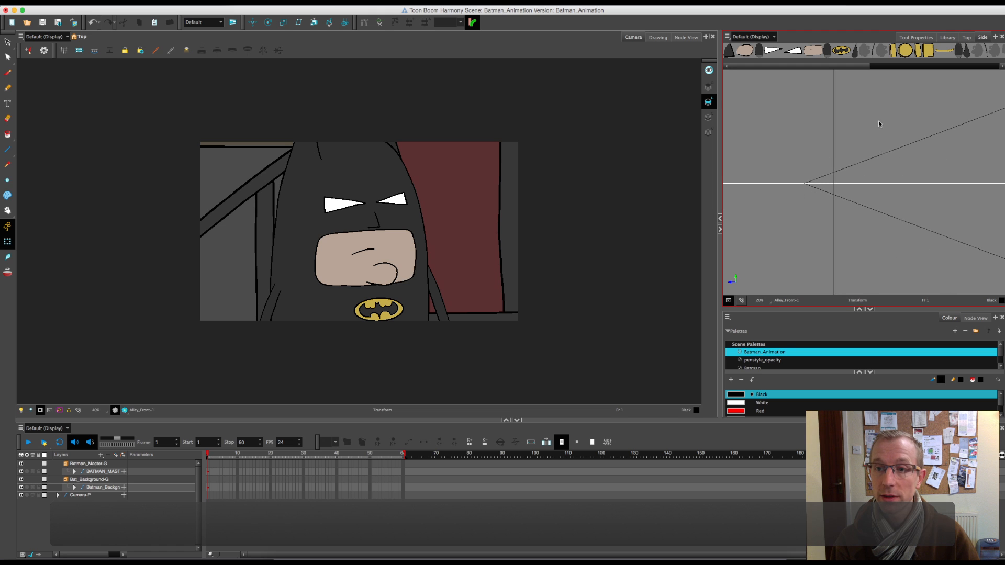
mouse_move(883, 121)
left_mouse_down()
mouse_move(890, 173)
mouse_move(858, 162)
mouse_move(761, 165)
left_mouse_up()
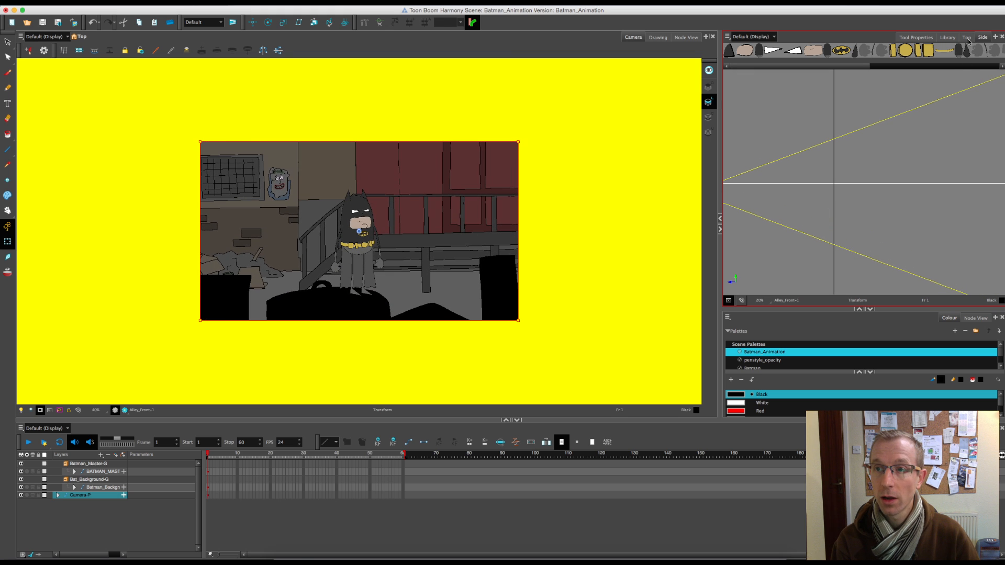
In the Top view, shift the camera sideways along the alley to frame the dumpster, No Parking sign and green doors
left_click(968, 37)
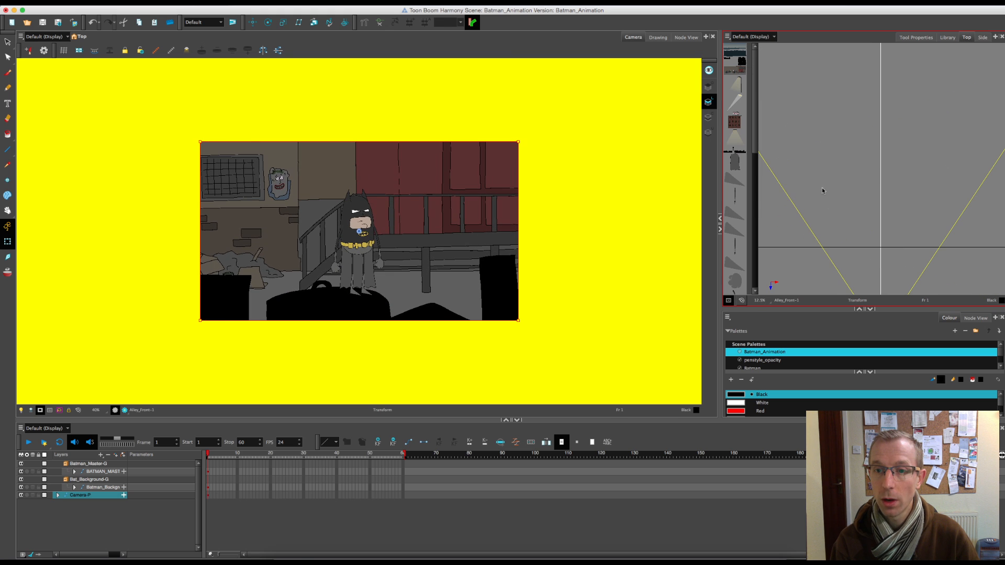
left_click_drag(825, 180, 751, 154)
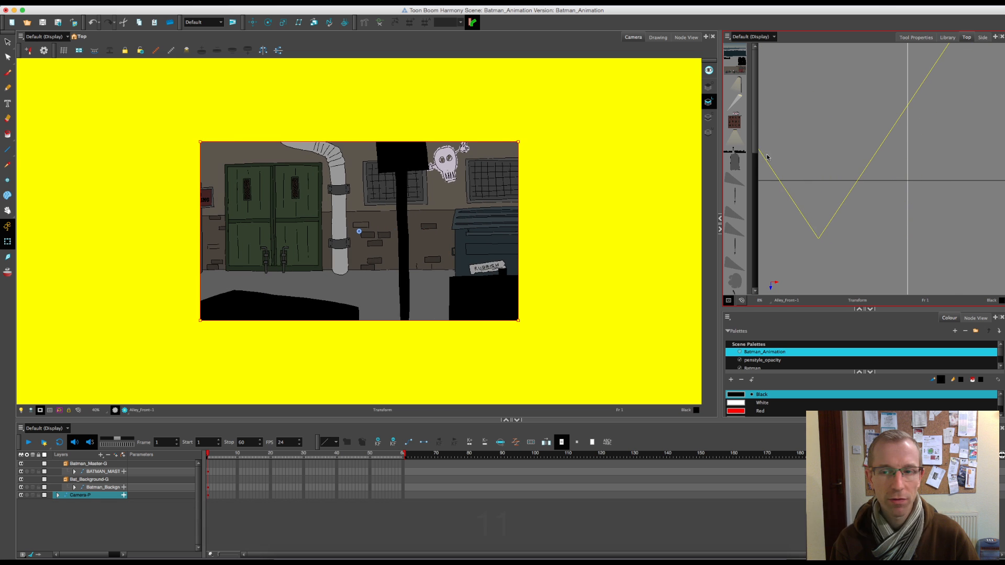
key("1")
key("1")
key("1")
mouse_move(825, 159)
left_mouse_down()
mouse_move(795, 164)
mouse_move(810, 169)
left_mouse_up()
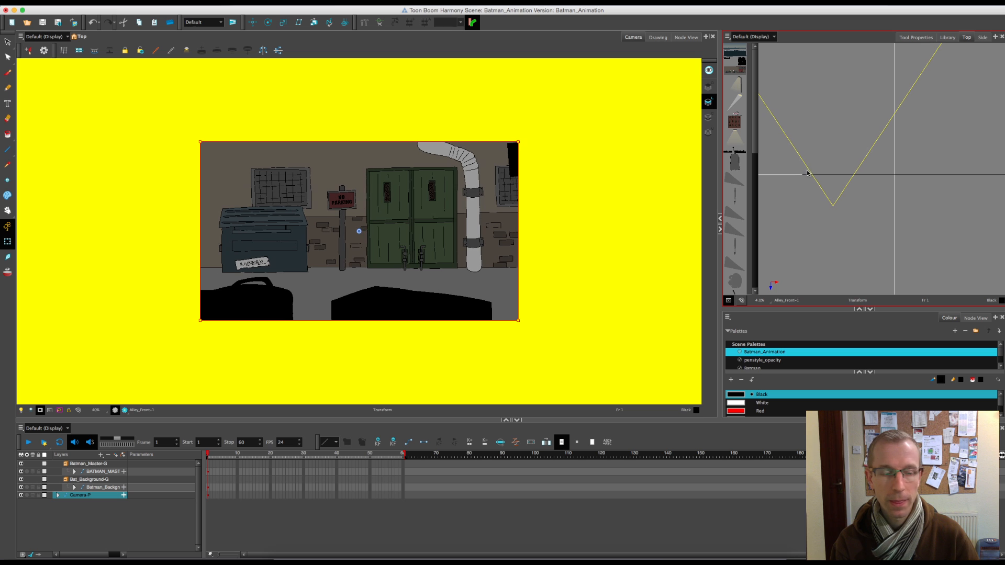
Move the Batman master peg into the camera frame, placing him in front of the rubbish dumpster
key("1")
key("1")
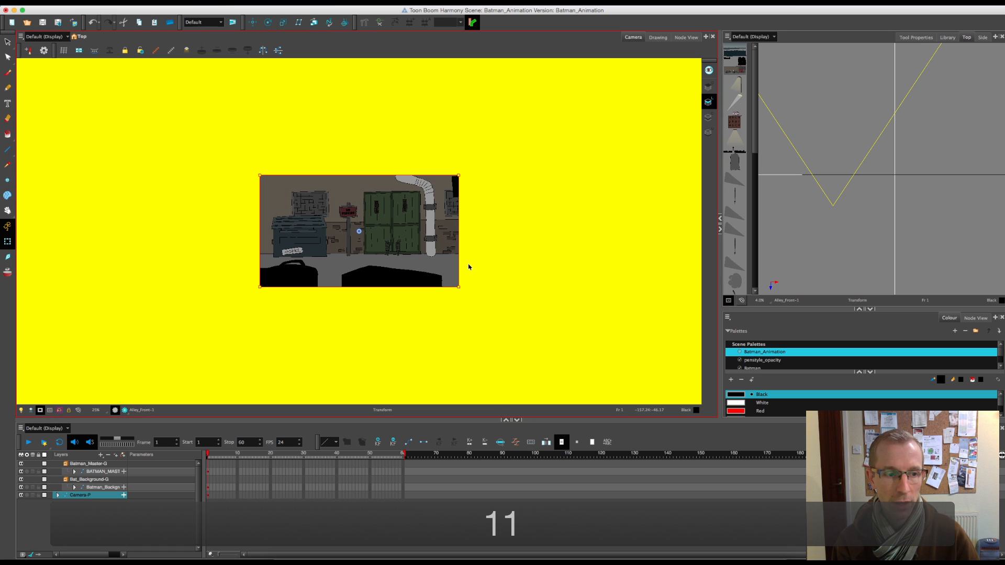
left_click(89, 472)
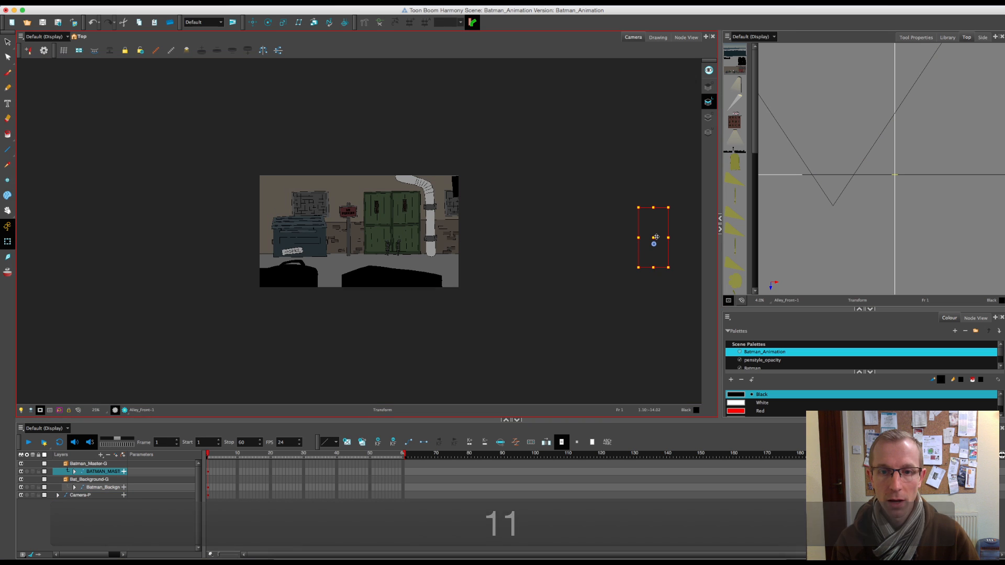
left_click_drag(658, 238, 304, 242)
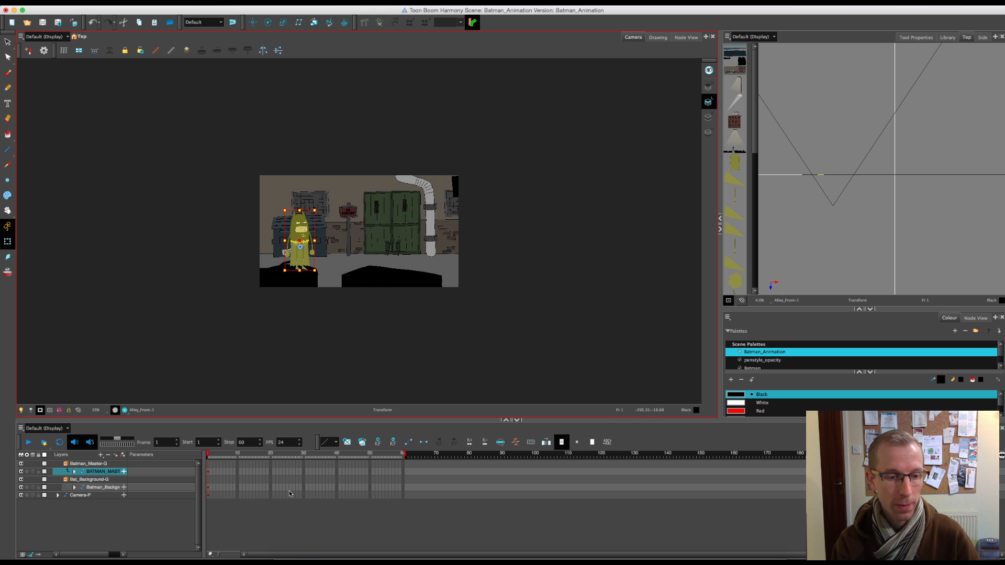
left_click(285, 518)
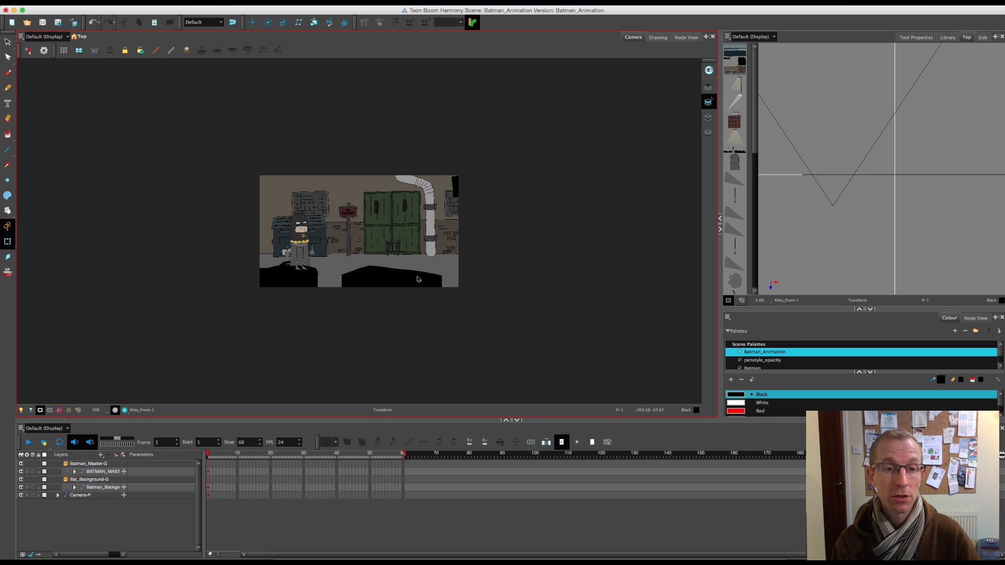
key("2")
key("2")
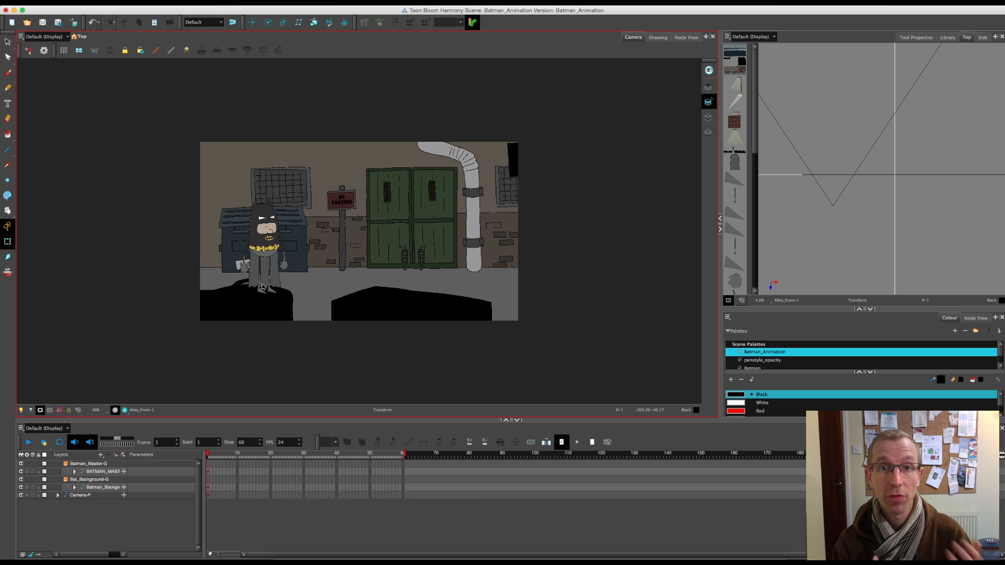
Select the parent peg of the black foreground silhouettes and nudge it toward the camera, in front of Batman's feet
left_click(392, 304)
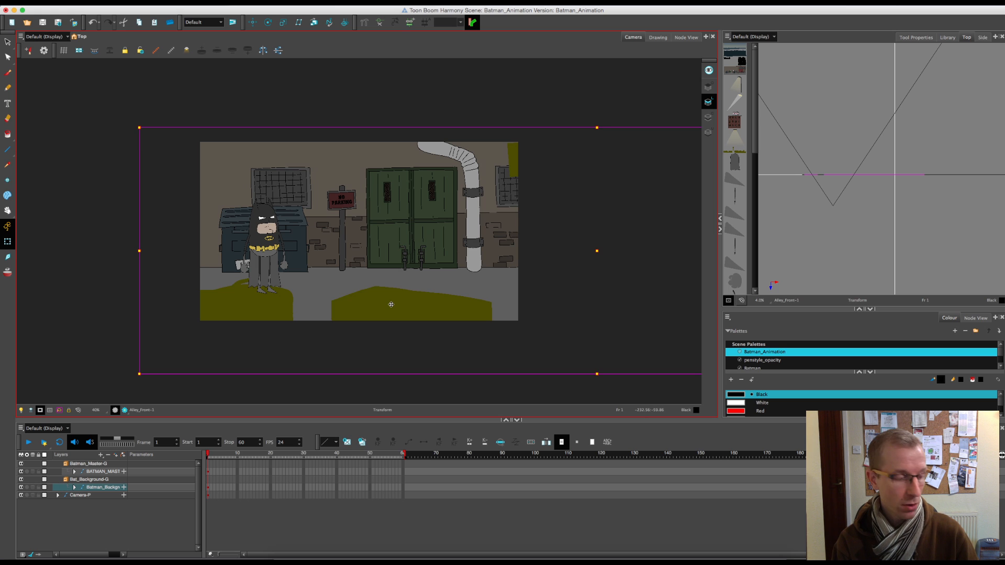
key("b")
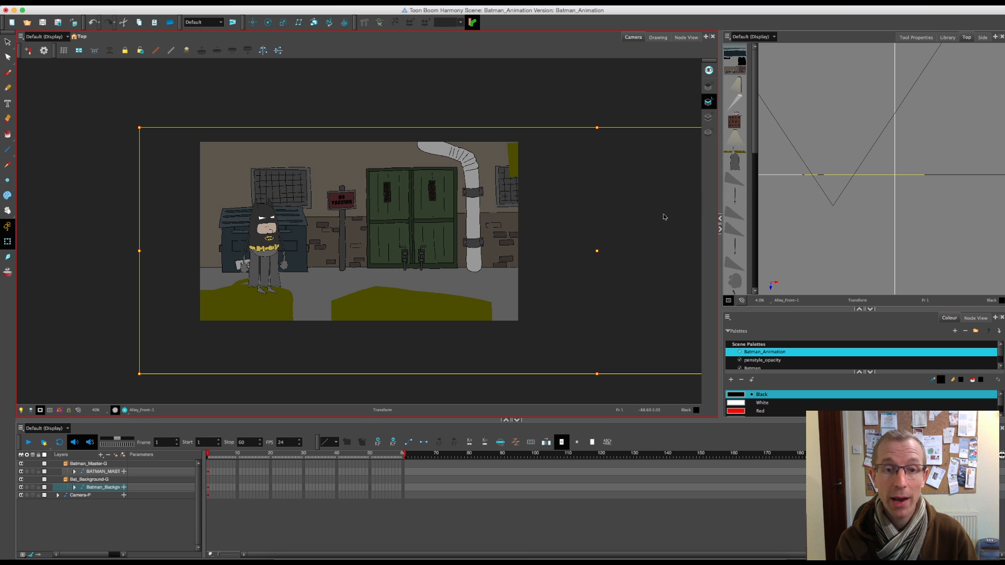
key("2")
key("2")
key("2")
key("2")
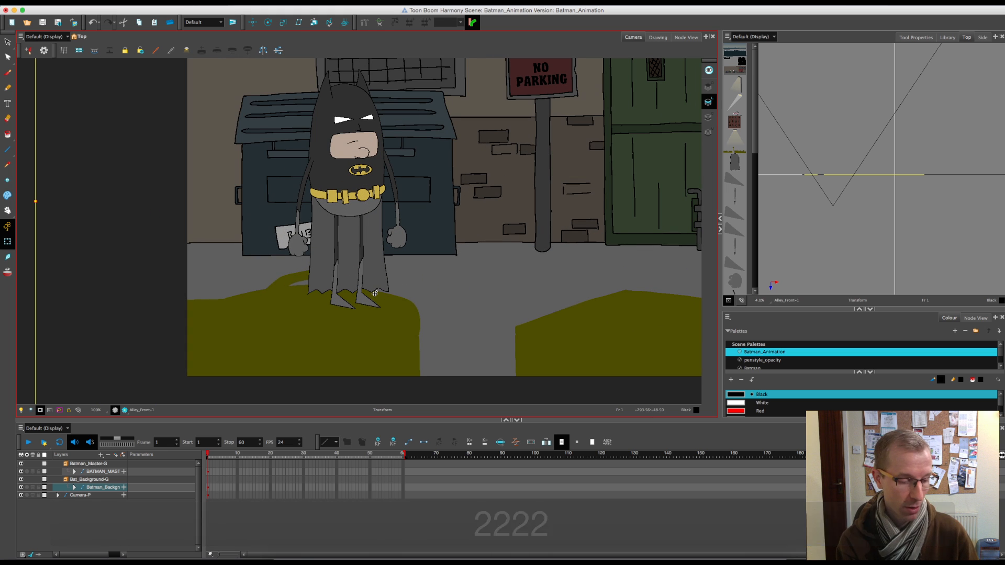
key("2")
key("2")
key("2")
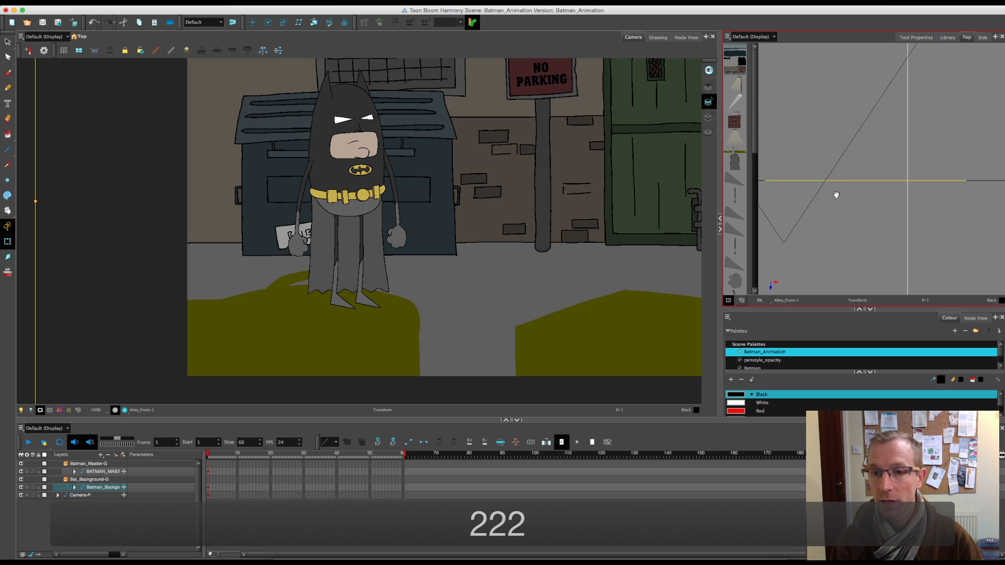
key("2")
key("2")
key("2")
key("2")
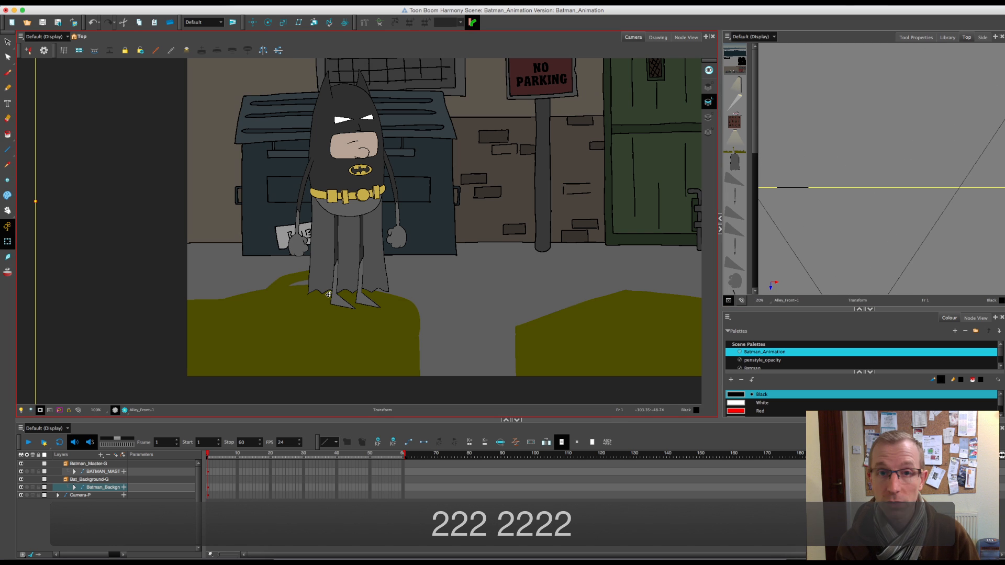
key("alt+Down")
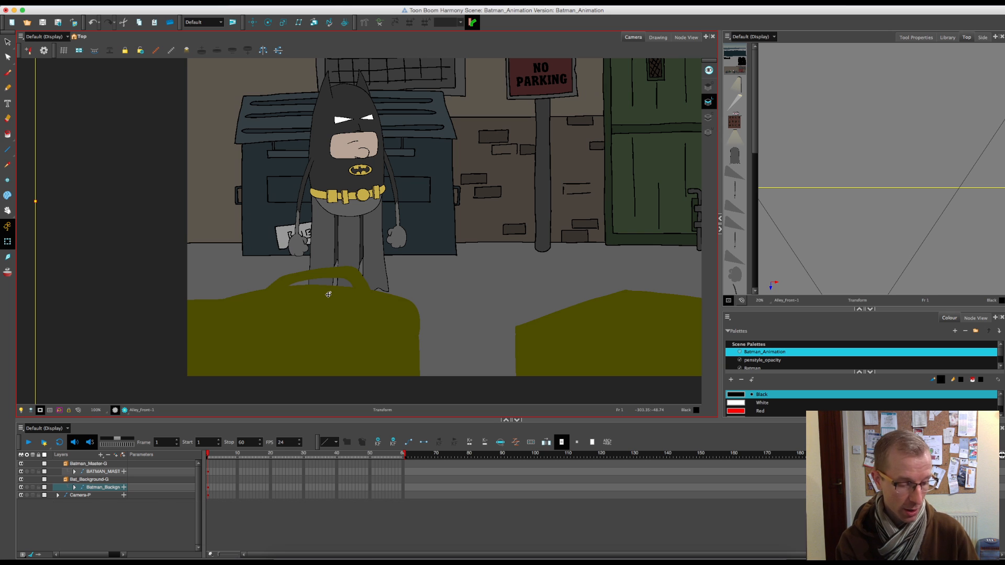
Nudge the black foreground silhouettes slightly further toward the camera, in front of Batman's feet
key("Down")
key("Down")
key("Down")
key("Down")
key("Down")
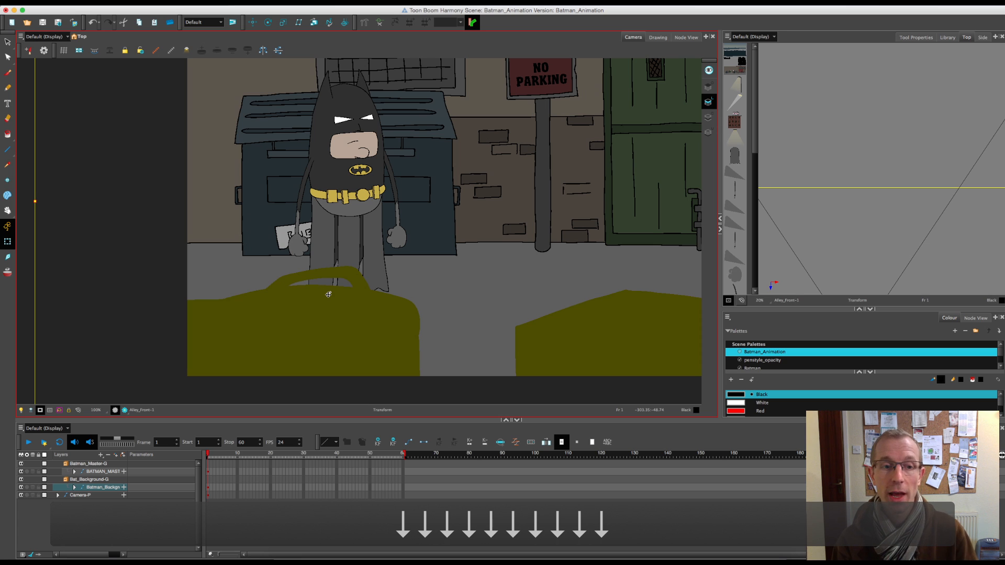
Try moving the foreground silhouettes toward the camera in the Top view with the Transform tool, undoing each move
left_click(859, 189)
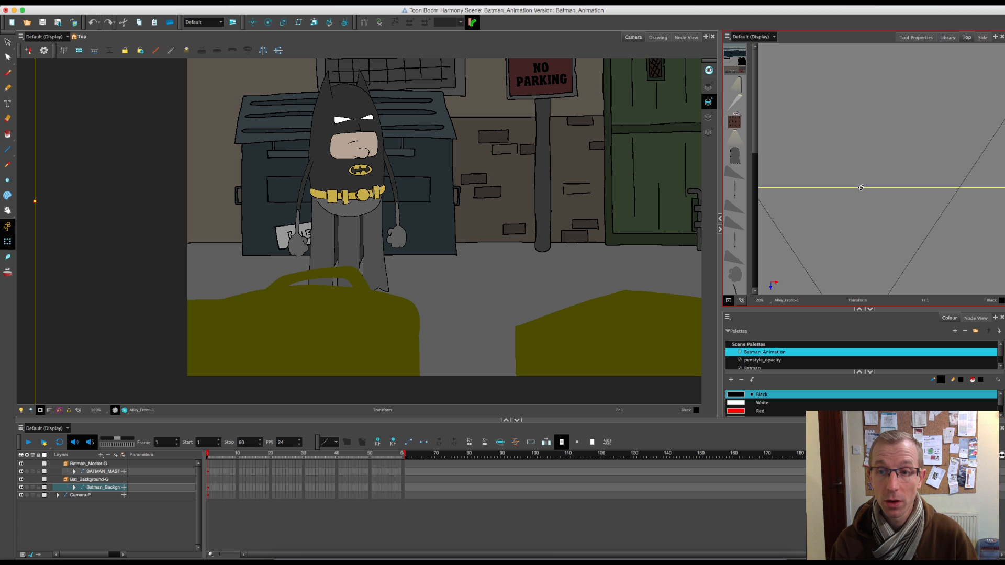
left_click_drag(861, 187, 857, 224)
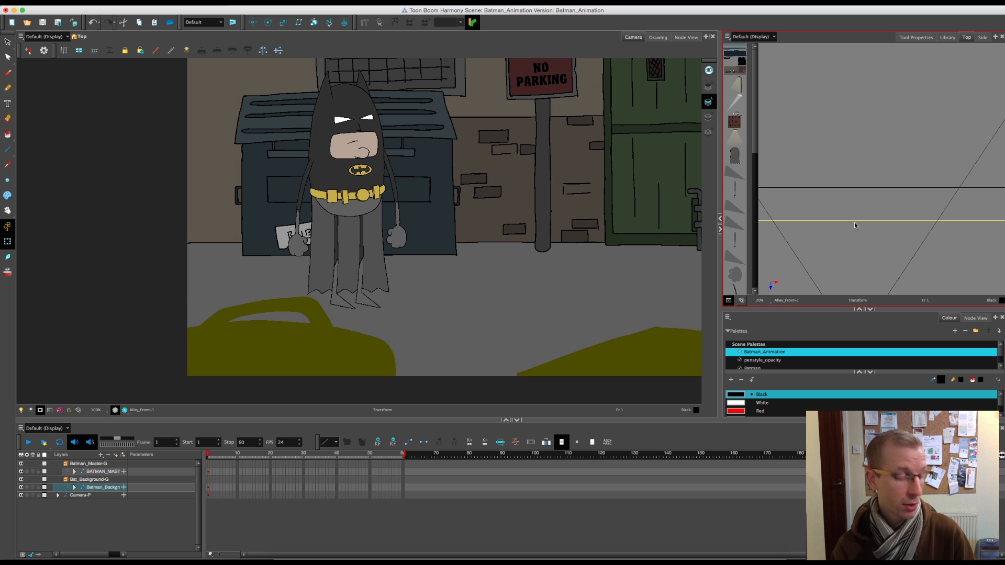
key("super+z")
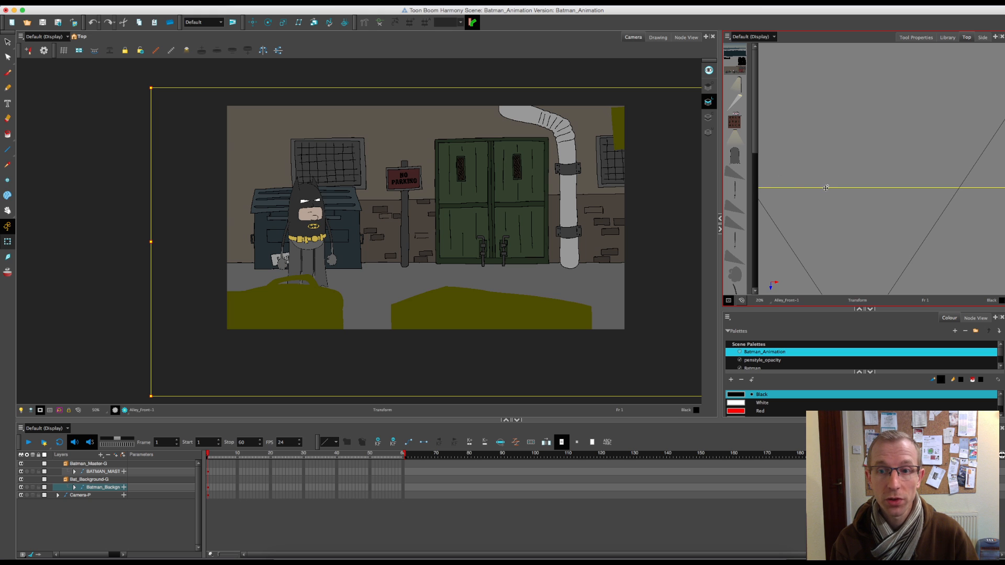
left_click_drag(826, 188, 822, 197)
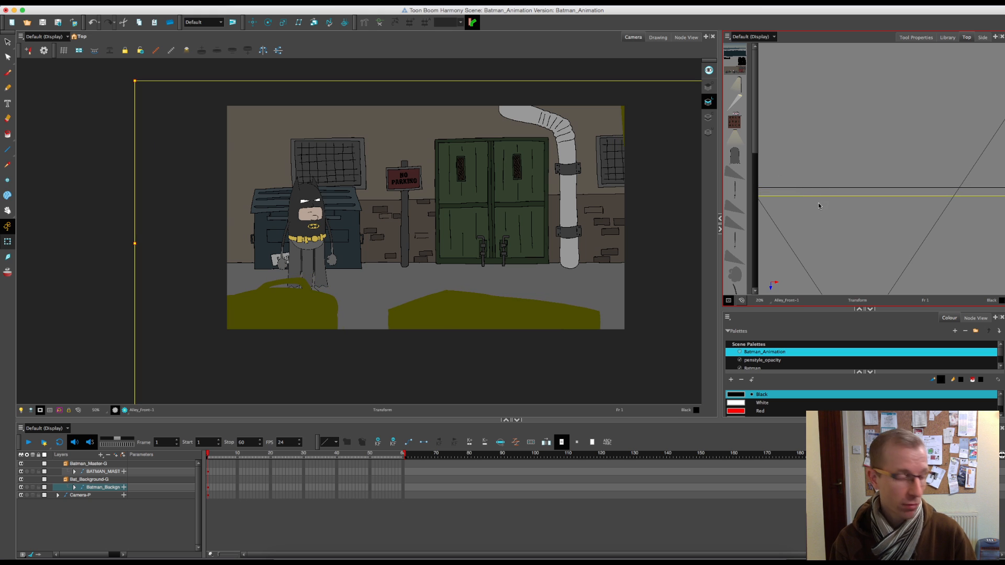
key("super+z")
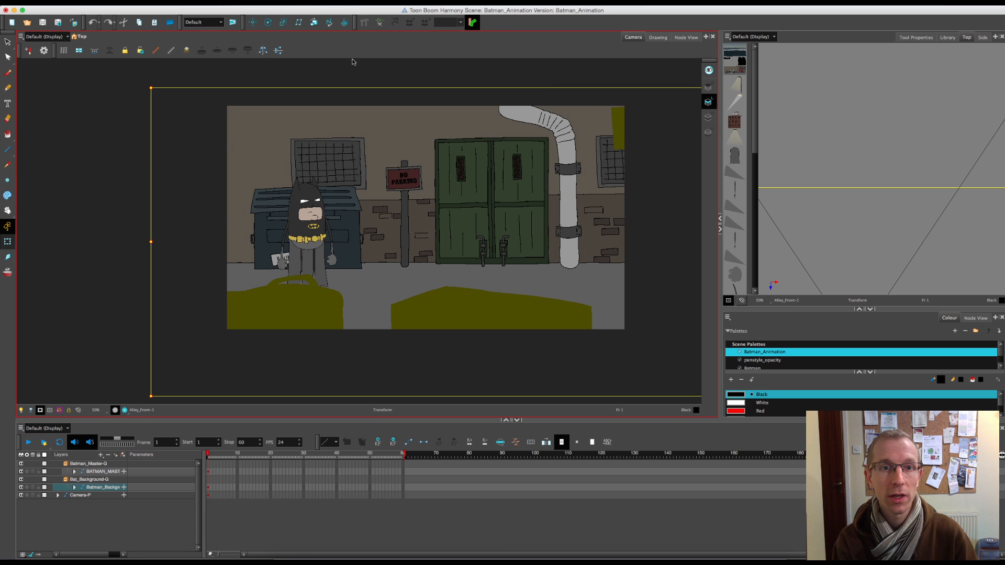
Activate the Maintain Size tool for changing depth without altering apparent size
right_click(508, 22)
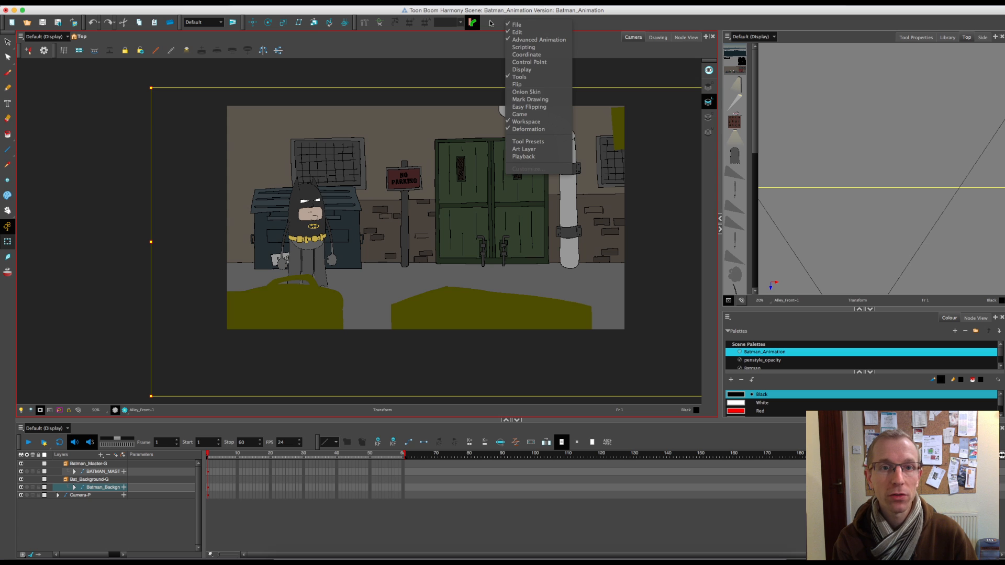
left_click(490, 20)
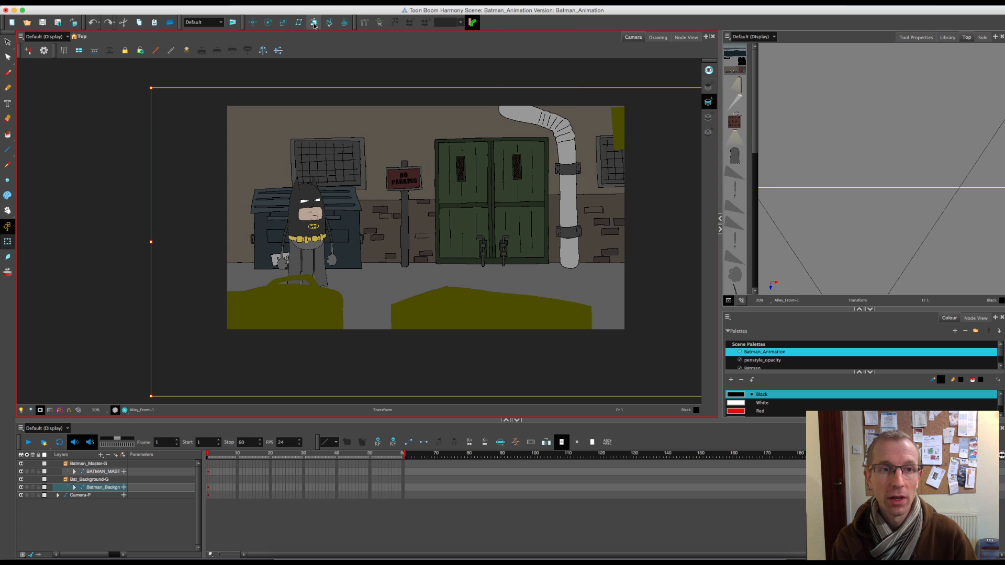
left_click(313, 22)
Try shifting the foreground silhouettes toward the camera in the Top view with Maintain Size, and undo the move
left_click(834, 188)
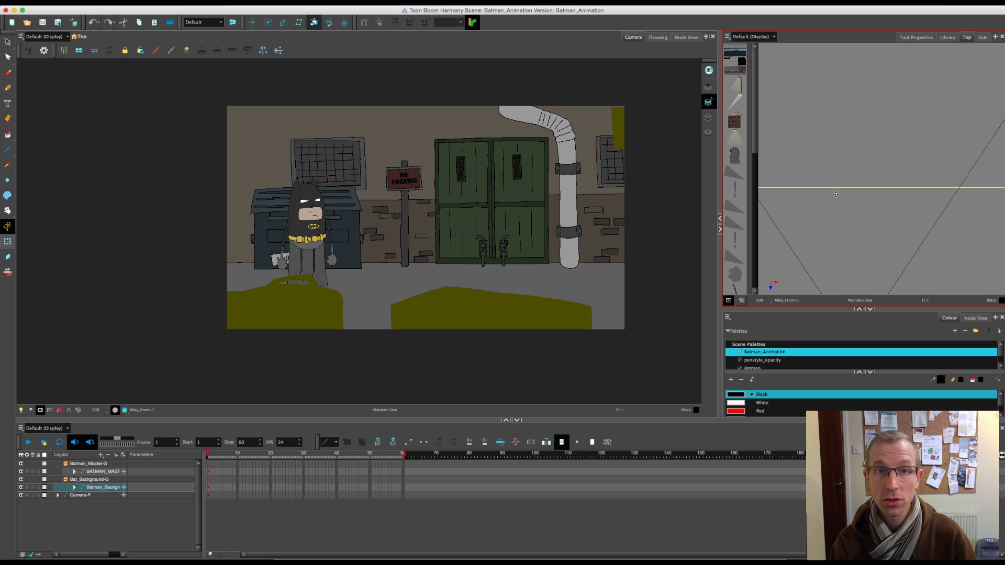
mouse_move(836, 194)
left_mouse_down()
mouse_move(836, 260)
mouse_move(839, 191)
left_mouse_up()
key("super+z")
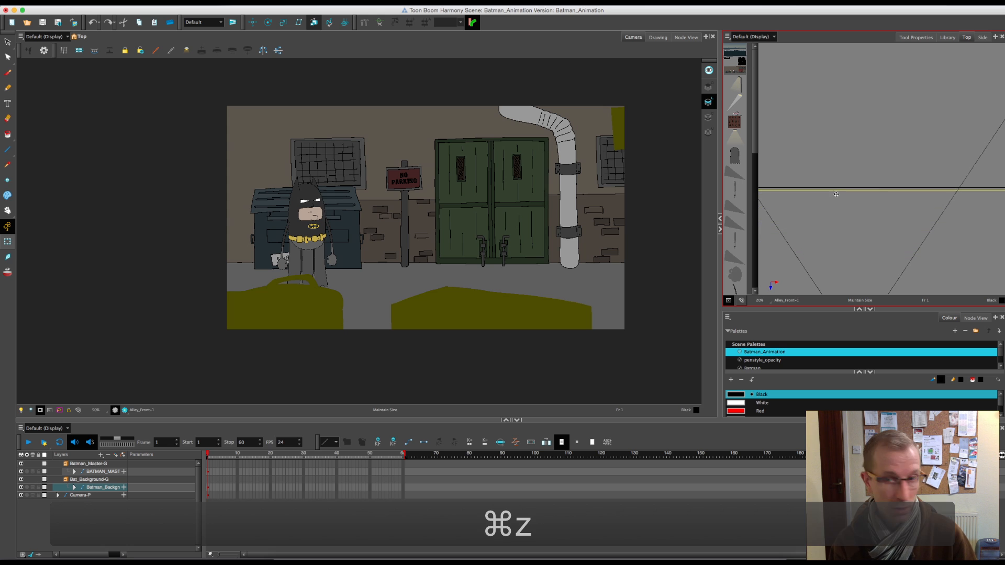
With Maintain Size, move the foreground silhouettes a small distance toward the camera in the Top view
key("super+equal")
key("super+equal")
key("super+equal")
key("super+equal")
key("super+equal")
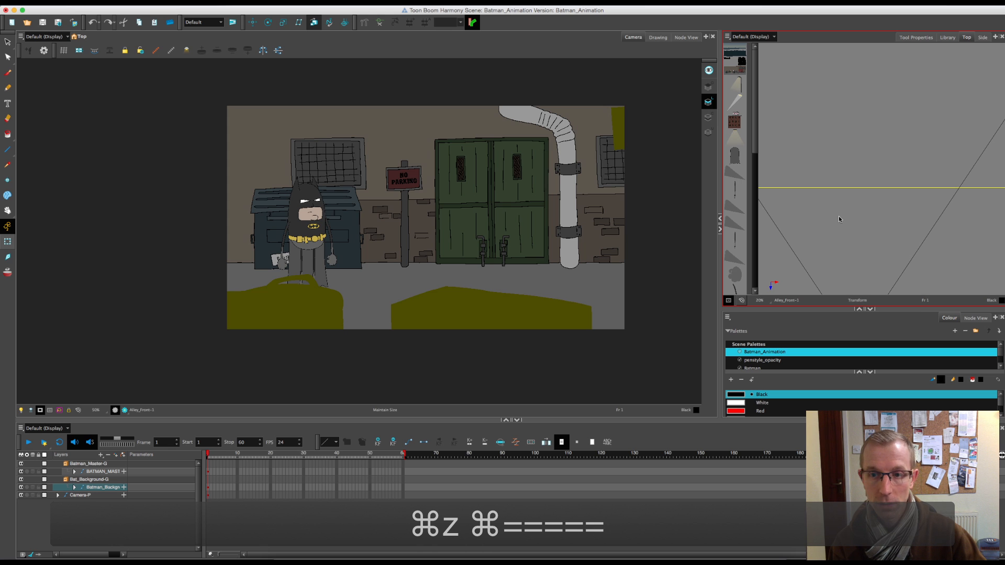
key("2")
key("2")
key("2")
key("2")
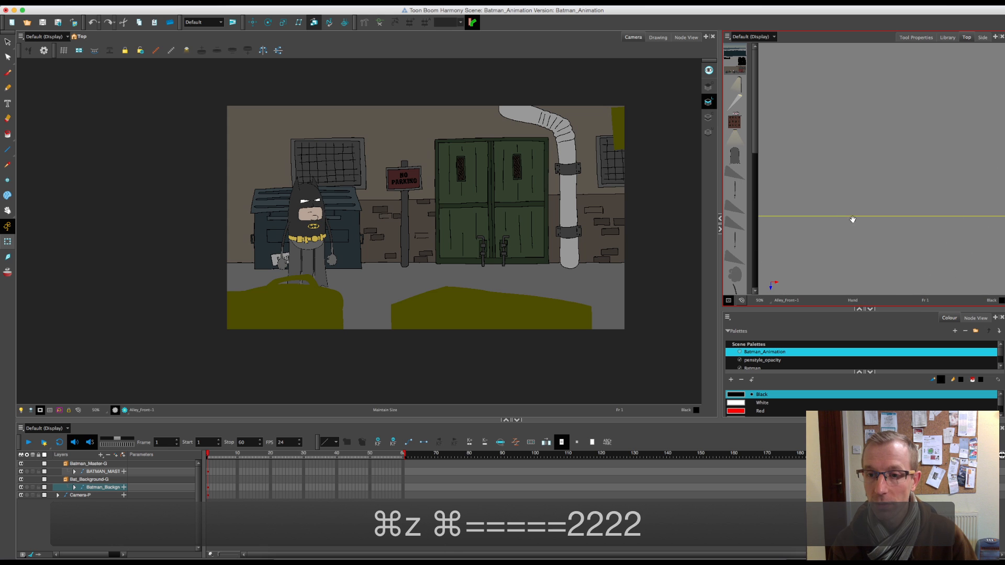
key("2")
key("2")
key("2")
key("2")
key("2")
key("2")
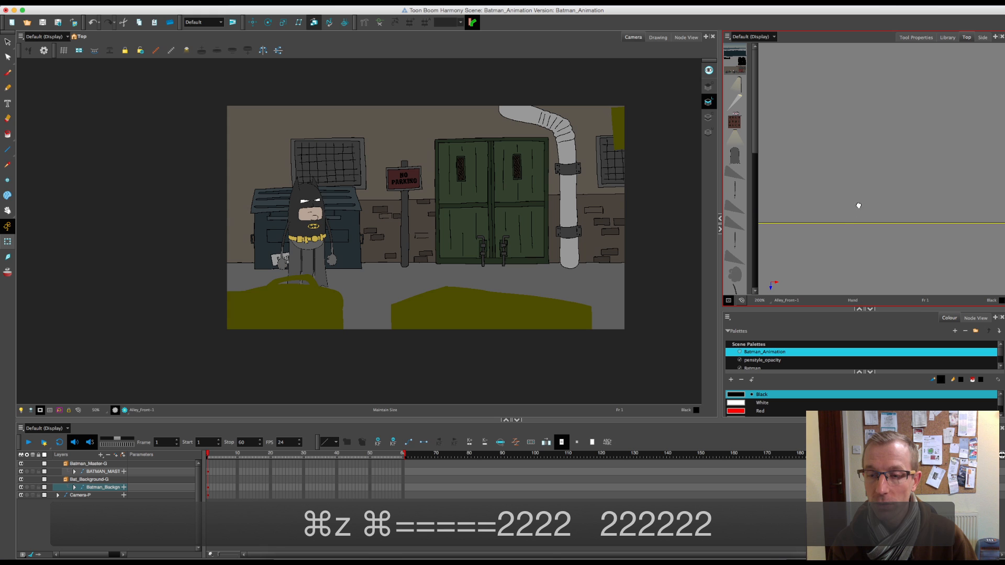
key("2")
key("2")
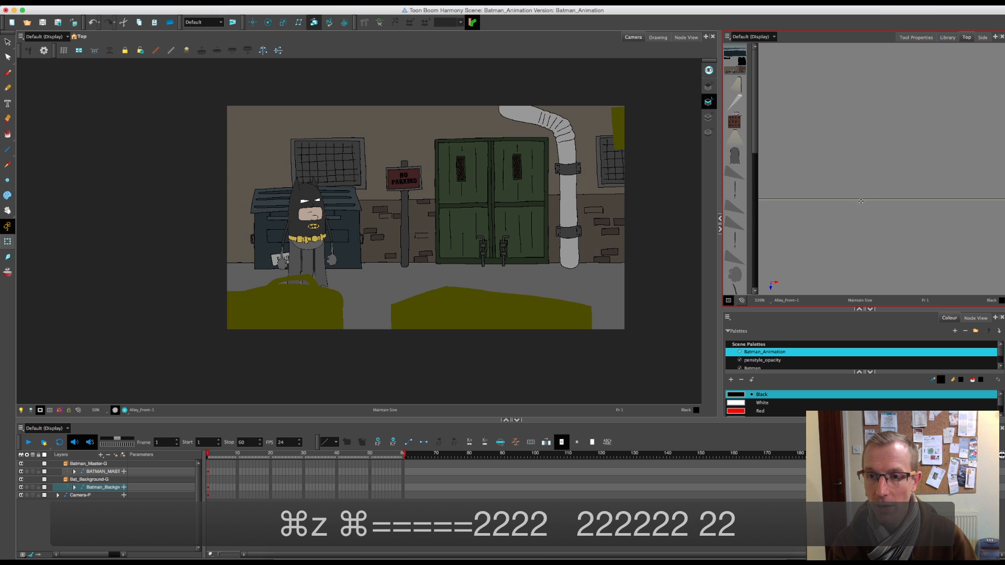
left_click_drag(861, 201, 861, 203)
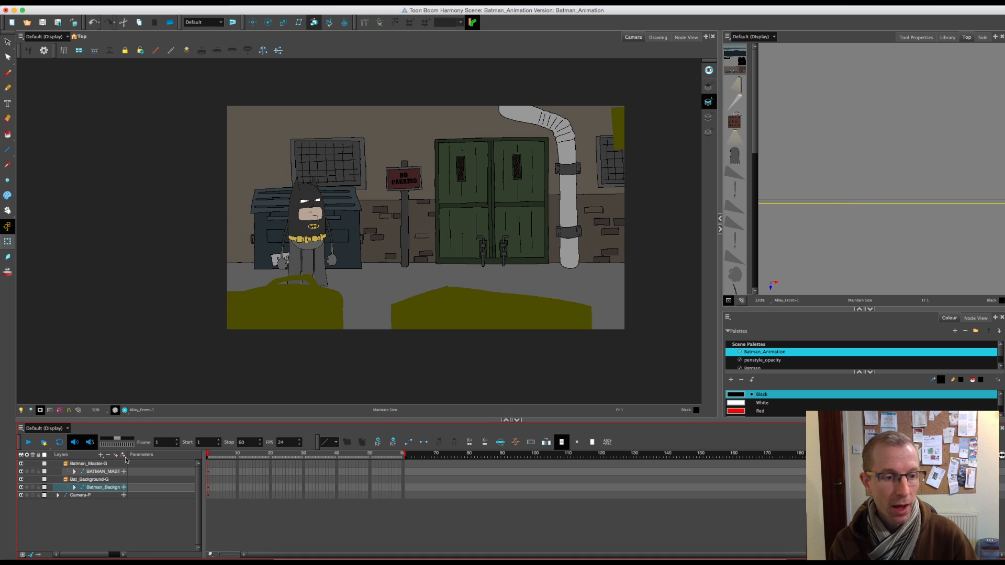
Place the Batman master peg in depth between the alley background and the foreground silhouettes using Maintain Size, then deselect it
left_click(102, 473)
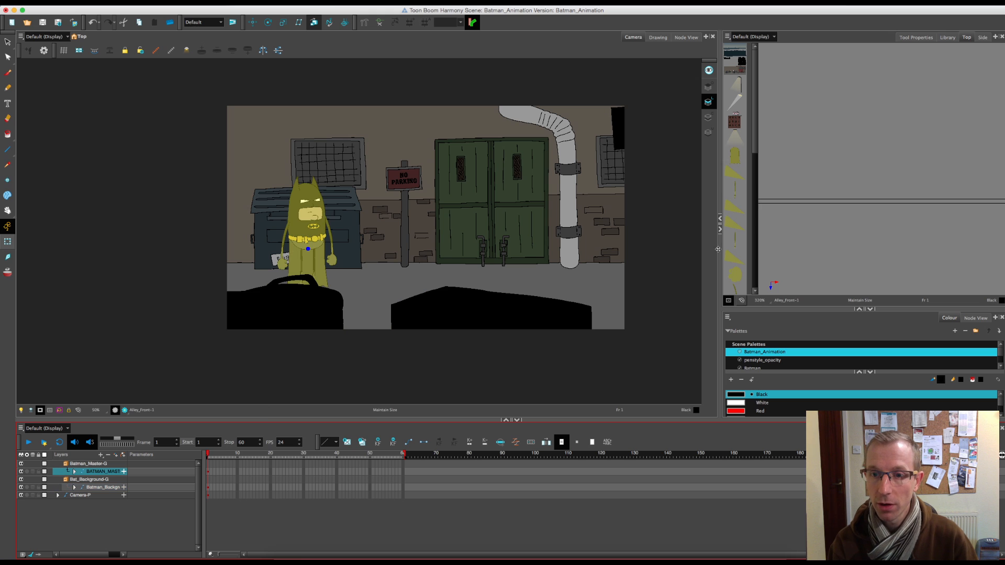
key("1")
key("1")
key("1")
key("1")
key("1")
key("1")
key("1")
key("1")
key("1")
key("1")
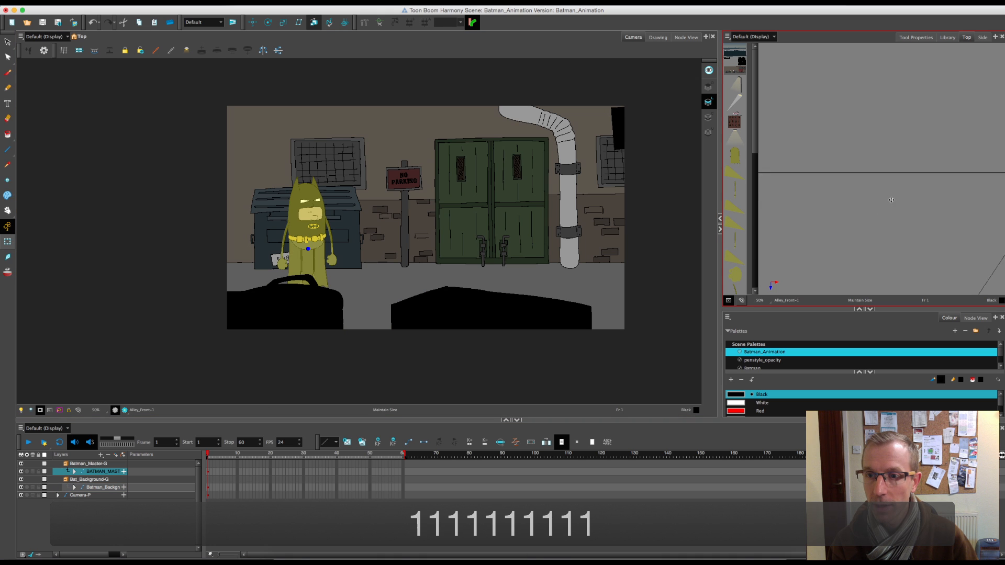
key("1")
key("space")
key("2")
key("2")
key("2")
key("2")
key("2")
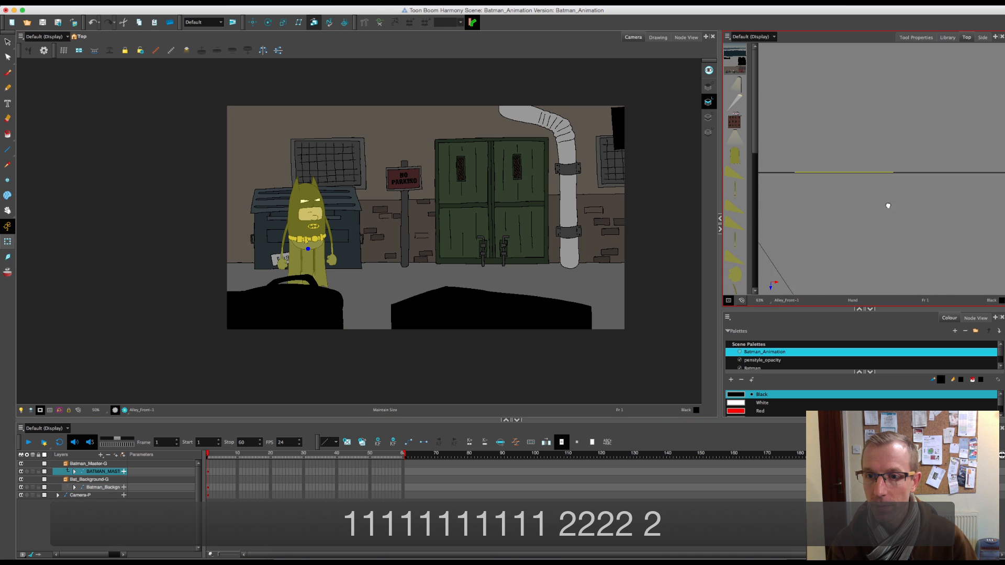
key("2")
key("2")
key("2")
key("2")
key("2")
key("2")
key("2")
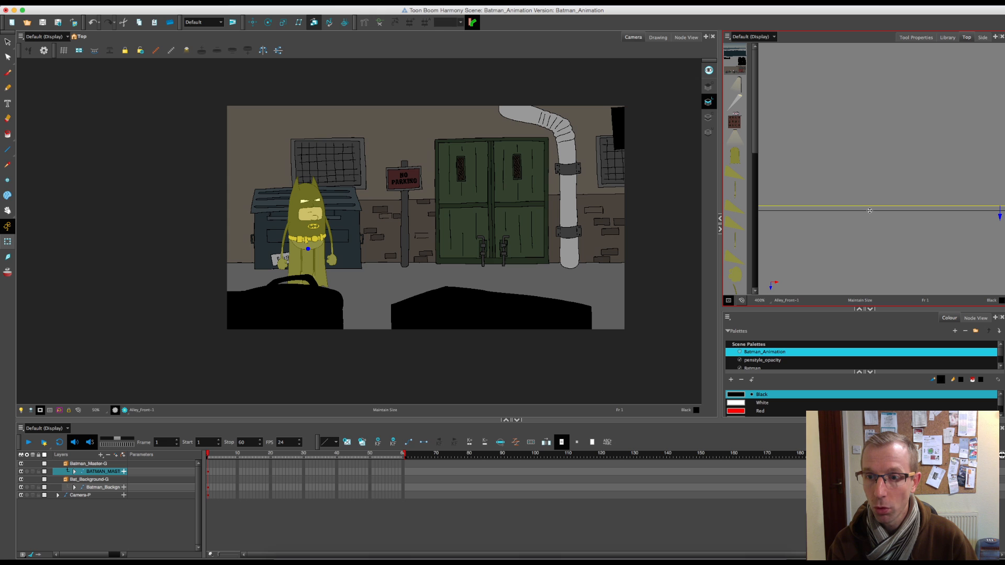
left_click_drag(869, 210, 871, 208)
key("2")
key("2")
key("2")
key("2")
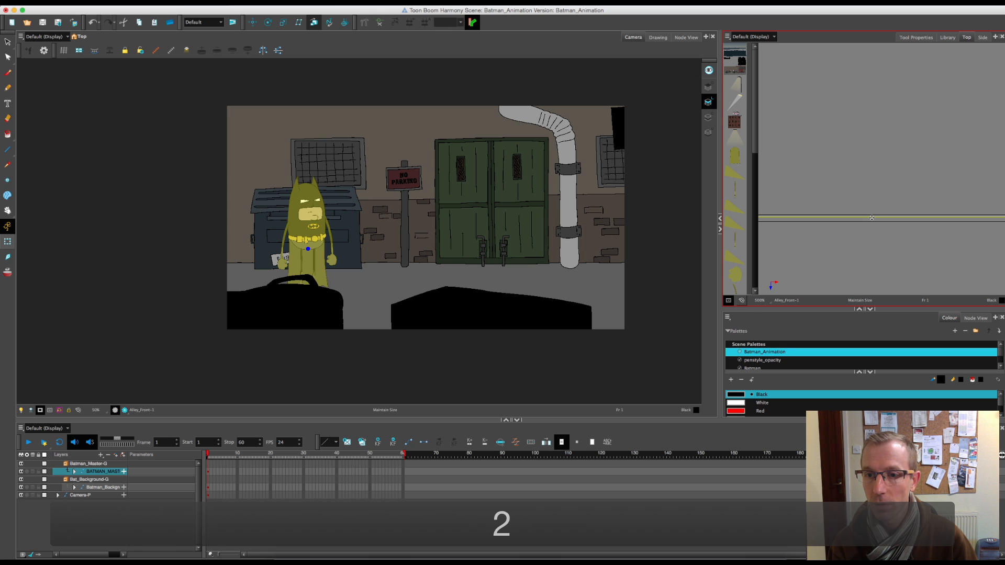
key("1")
key("1")
key("1")
key("1")
key("1")
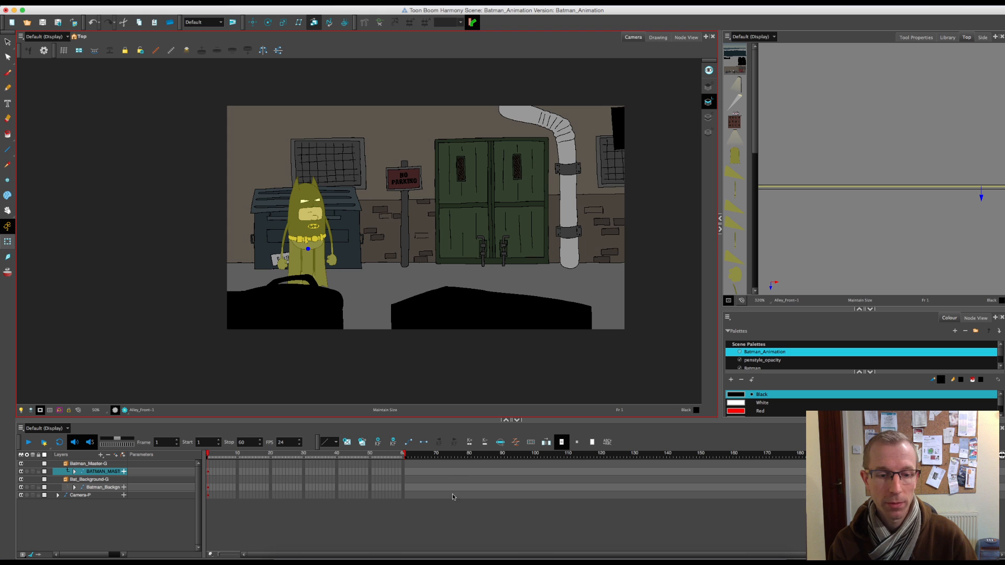
left_click(413, 526)
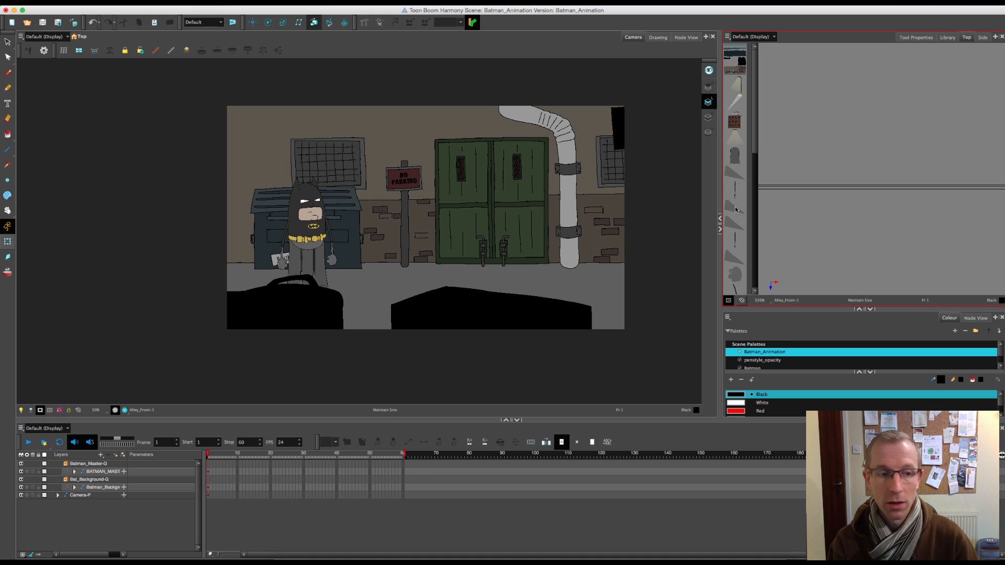
With the Transform tool, shift the camera peg sideways along the alley to frame the staircase, street light and red building
left_click(84, 496)
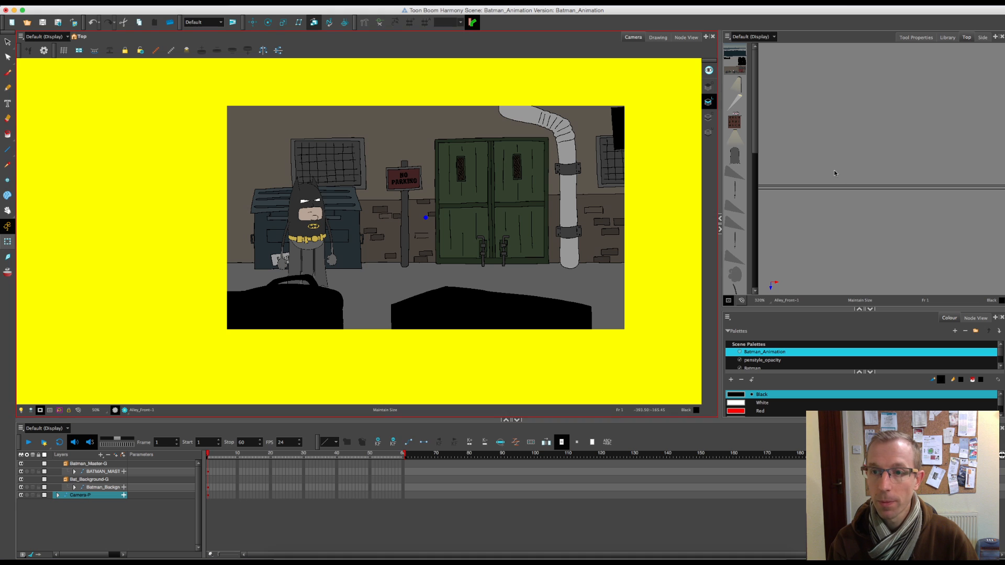
key("1")
key("1")
key("1")
key("1")
key("1")
key("1")
key("1")
key("1")
key("1")
key("1")
key("1")
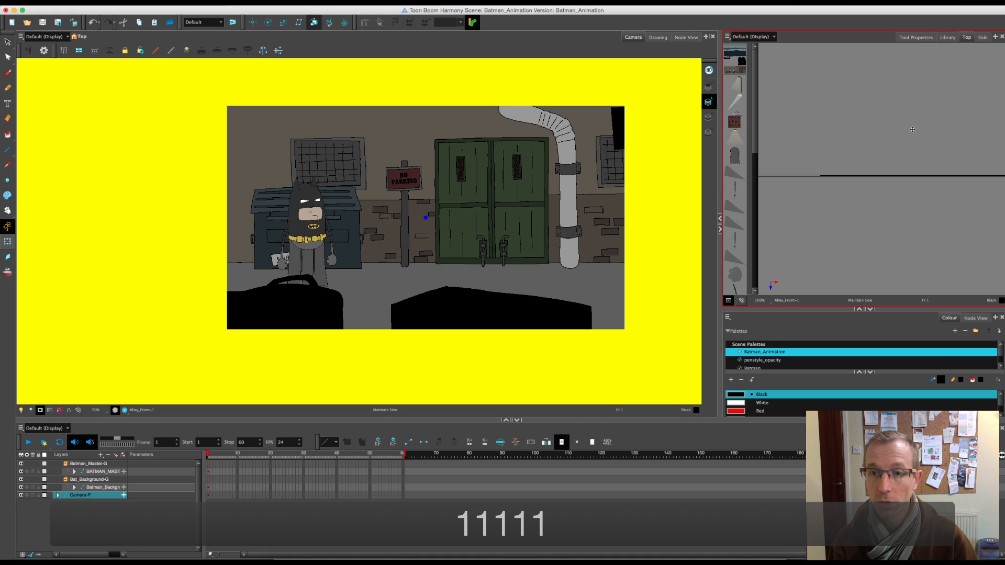
key("1")
key("1")
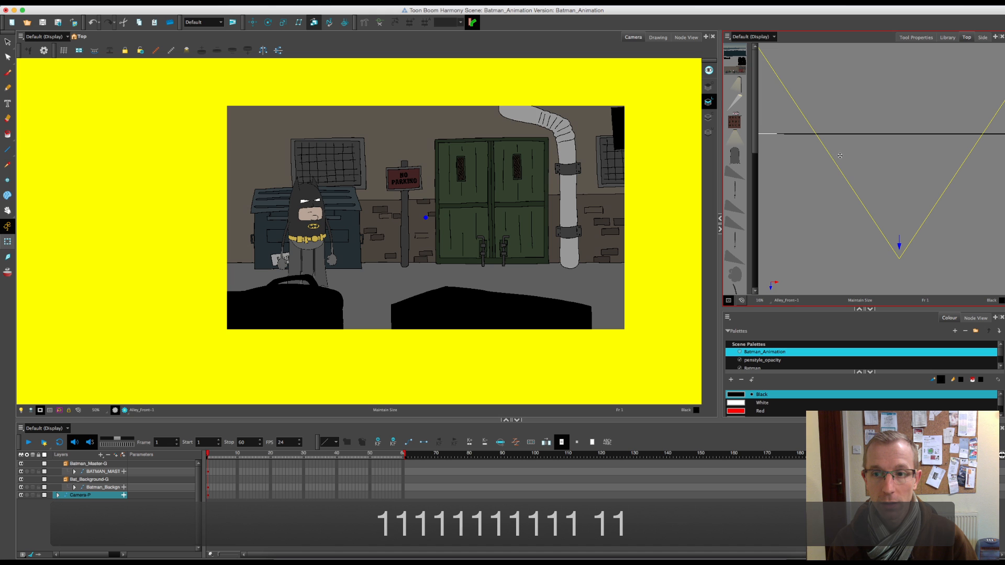
key("super+z")
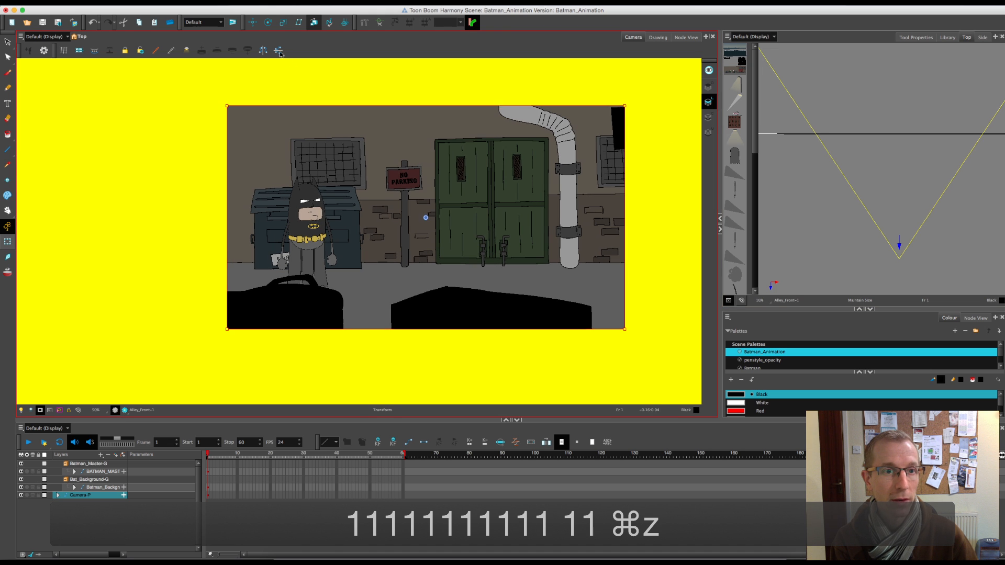
left_click(8, 241)
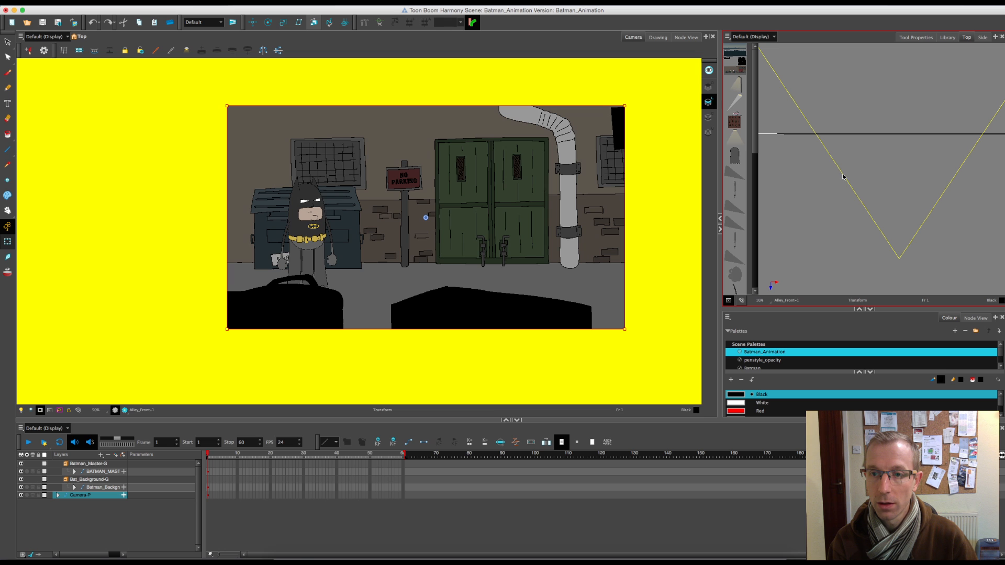
left_click_drag(843, 177, 956, 168)
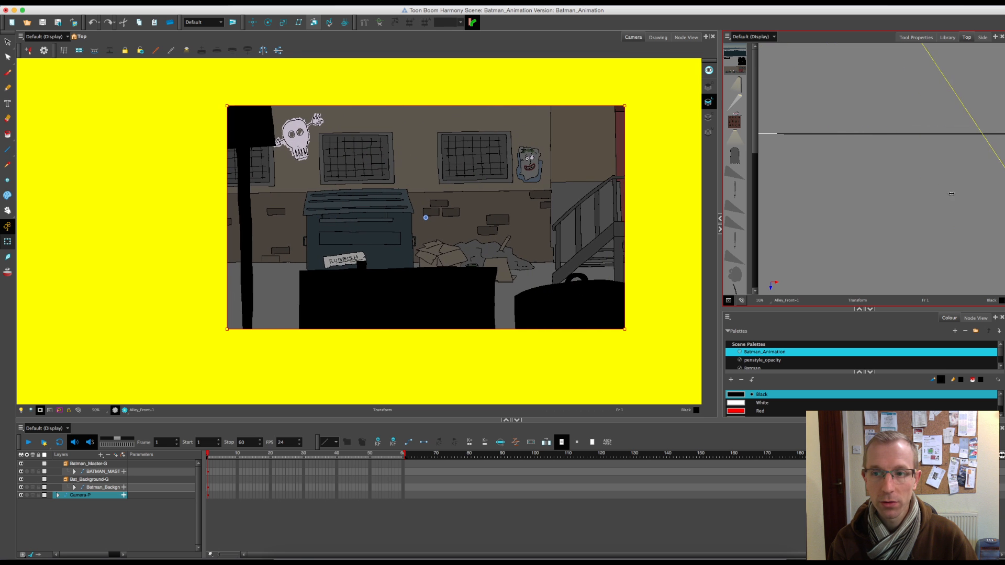
key("space")
key("1")
key("1")
key("1")
key("1")
key("1")
key("1")
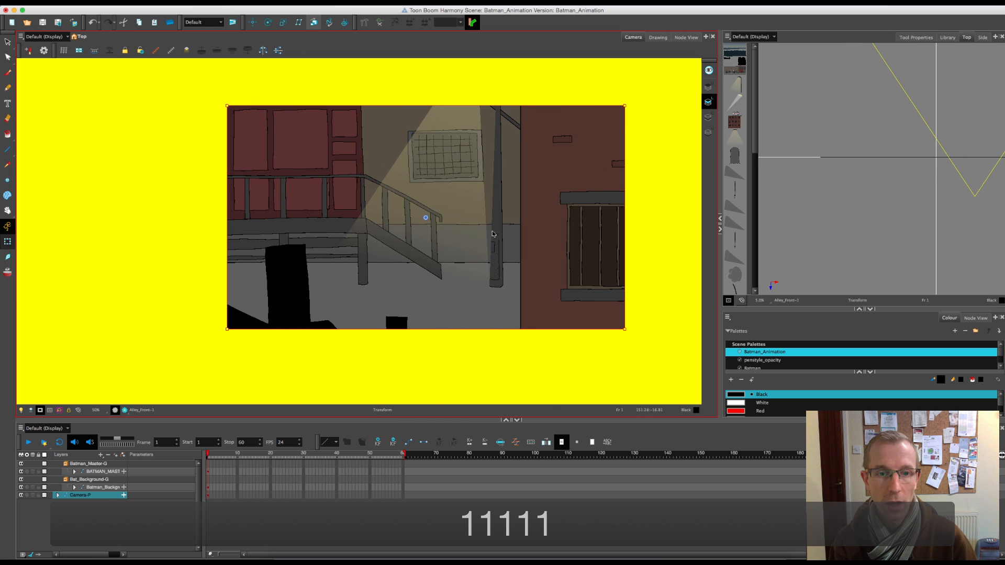
Select the Alley_Light parent peg under the background peg and move the street light a tiny distance in depth with Maintain Size in the Top view
left_click(497, 229)
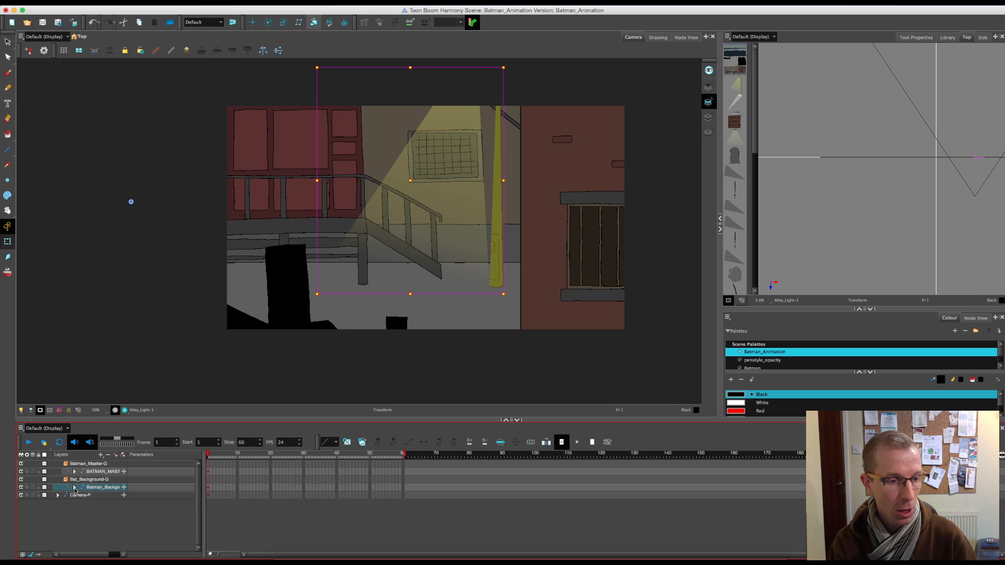
left_click(74, 488)
left_click_drag(203, 511, 232, 511)
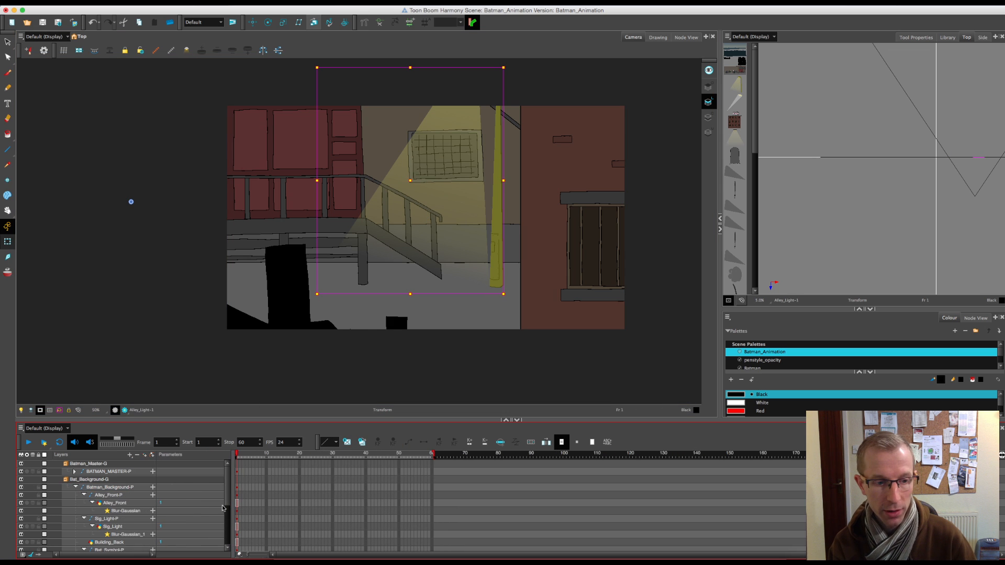
scroll(228, 525, "down", 3)
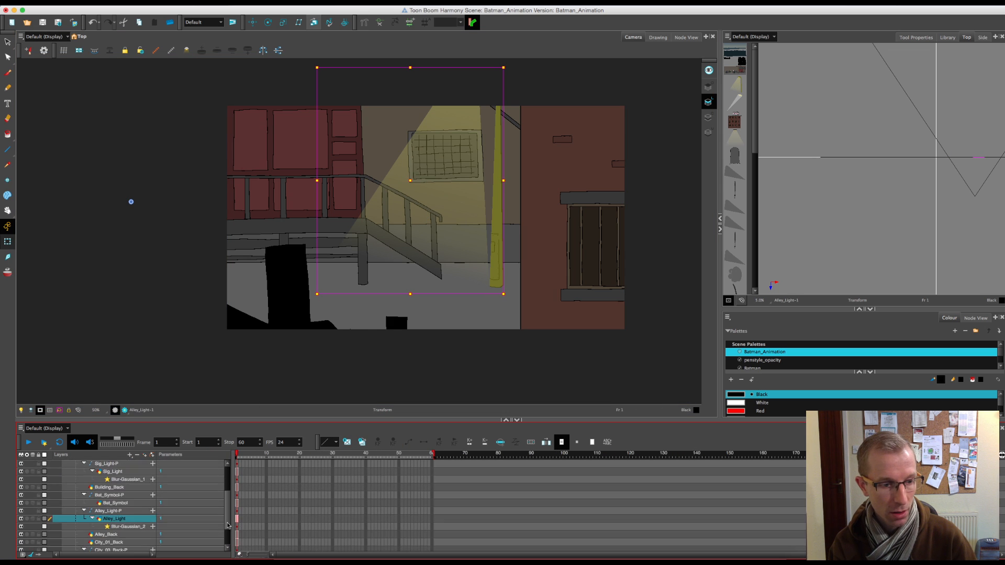
left_click(102, 514)
left_click(899, 176)
key("2")
key("2")
key("2")
key("2")
key("2")
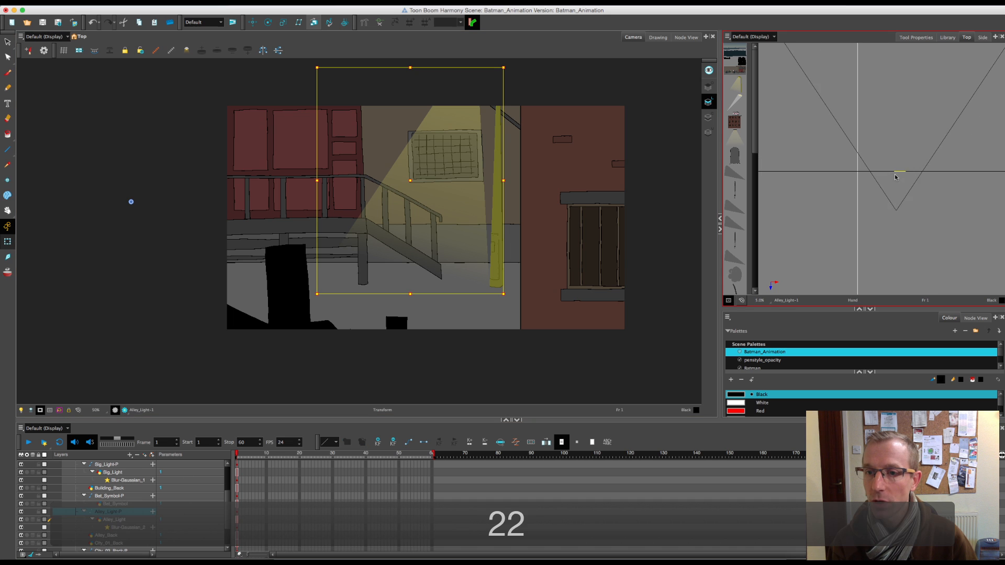
key("2")
key("2")
key("2")
key("2")
key("2")
key("2")
key("2")
key("2")
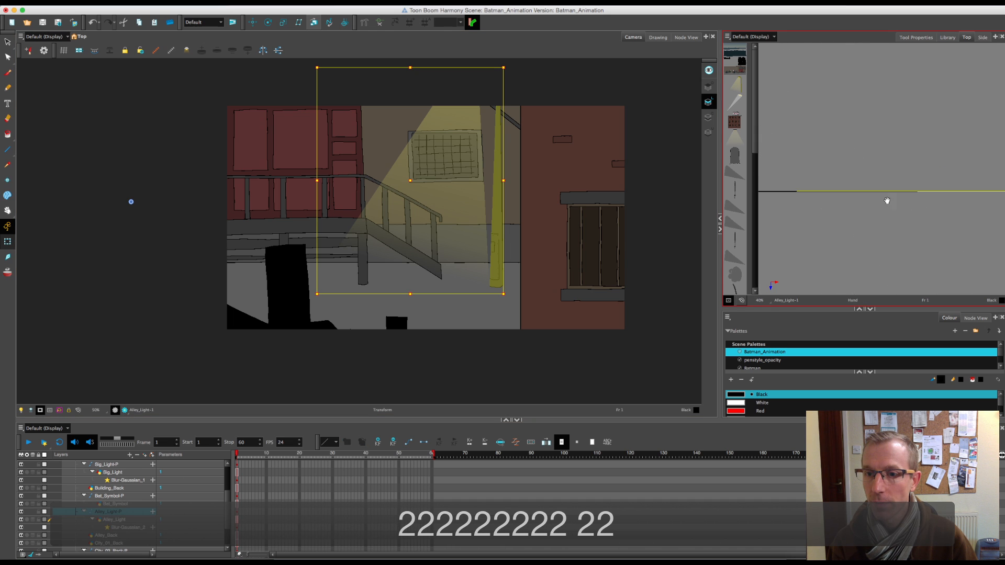
key("2")
key("2")
key("2")
key("2")
key("2")
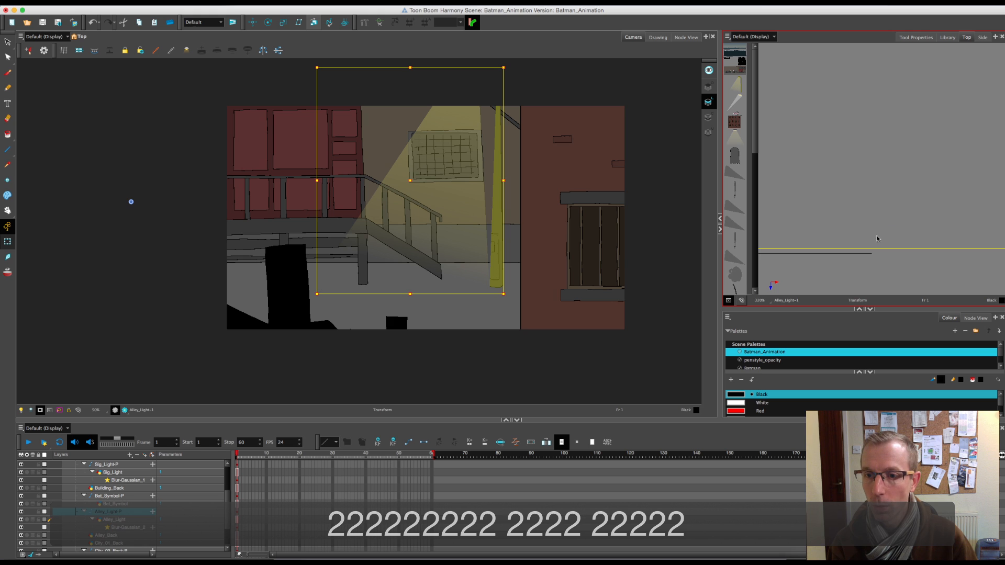
left_click(224, 40)
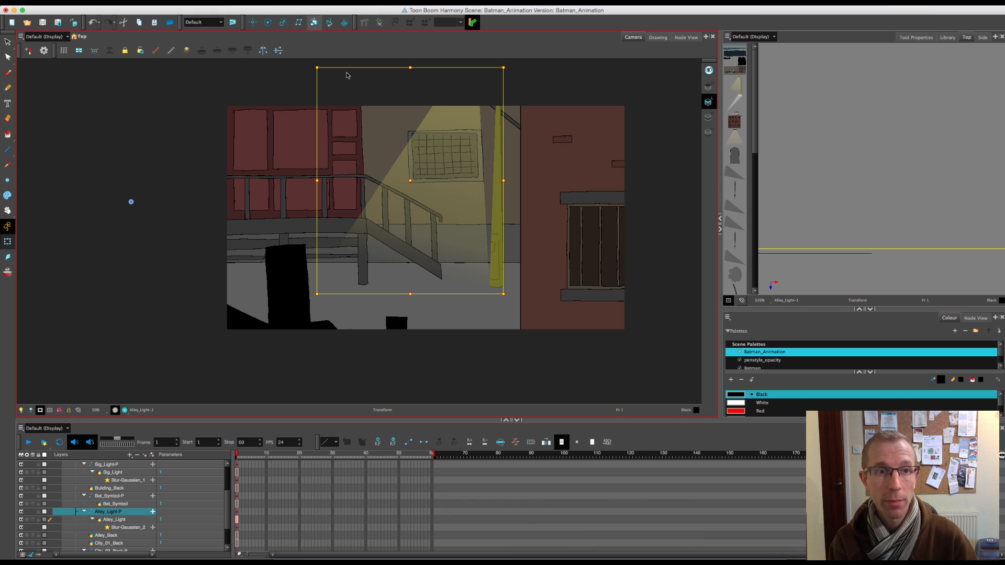
left_click(896, 250)
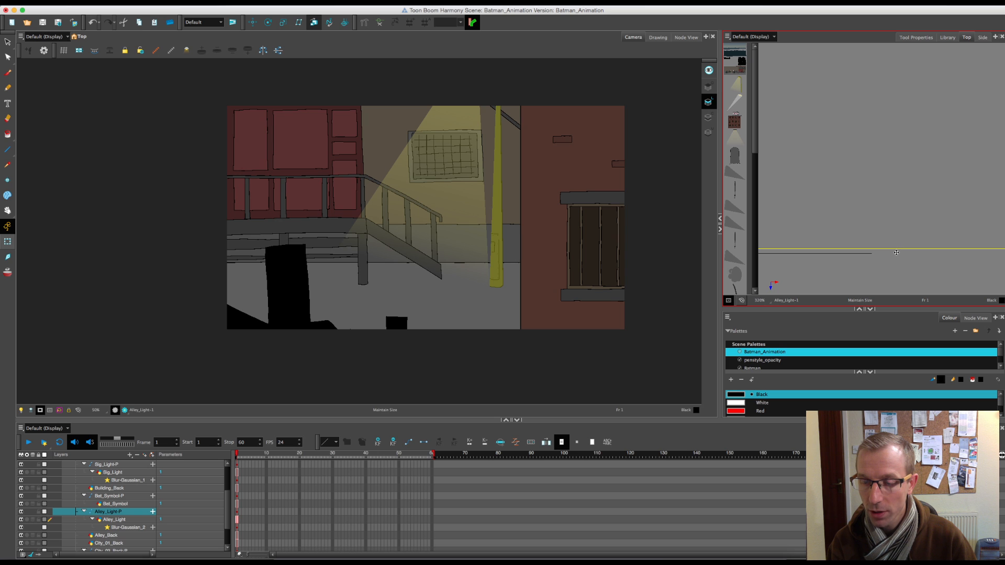
left_click_drag(897, 253, 896, 253)
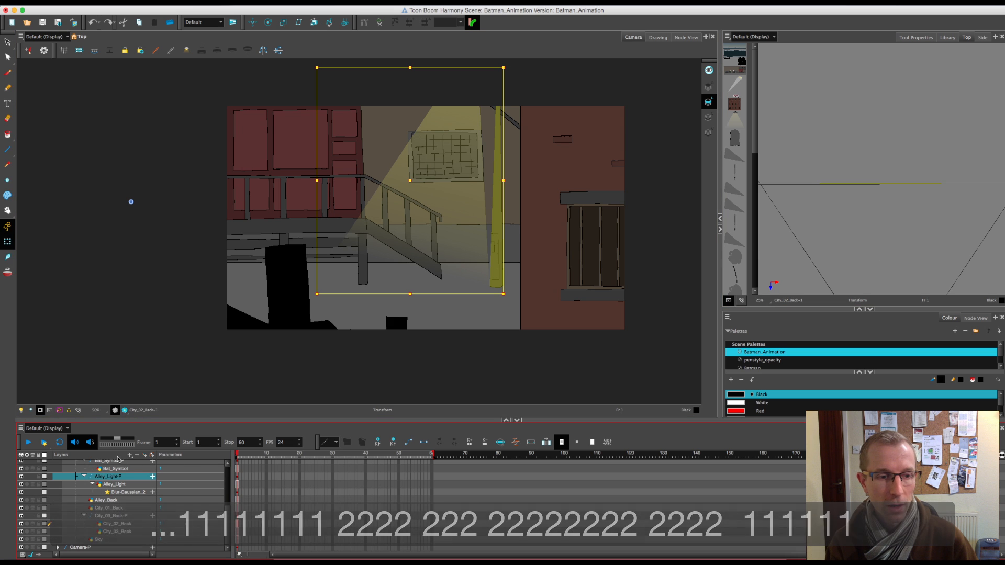
Reframe the camera on the rooftop and city skyline by raising it in the Side view and repositioning it in the Top view
left_click(516, 492)
left_click(983, 37)
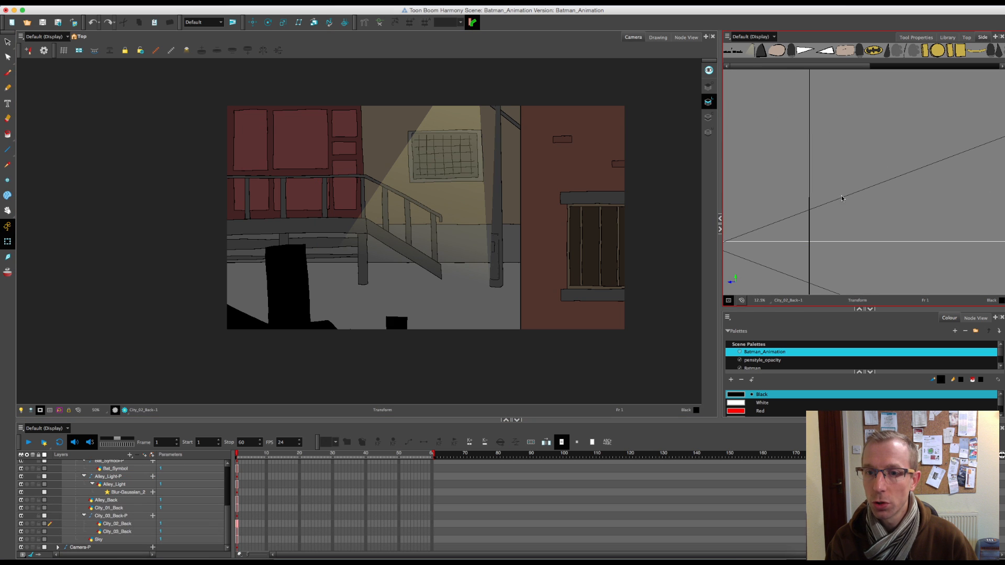
left_click(841, 203)
left_click_drag(841, 202, 770, 123)
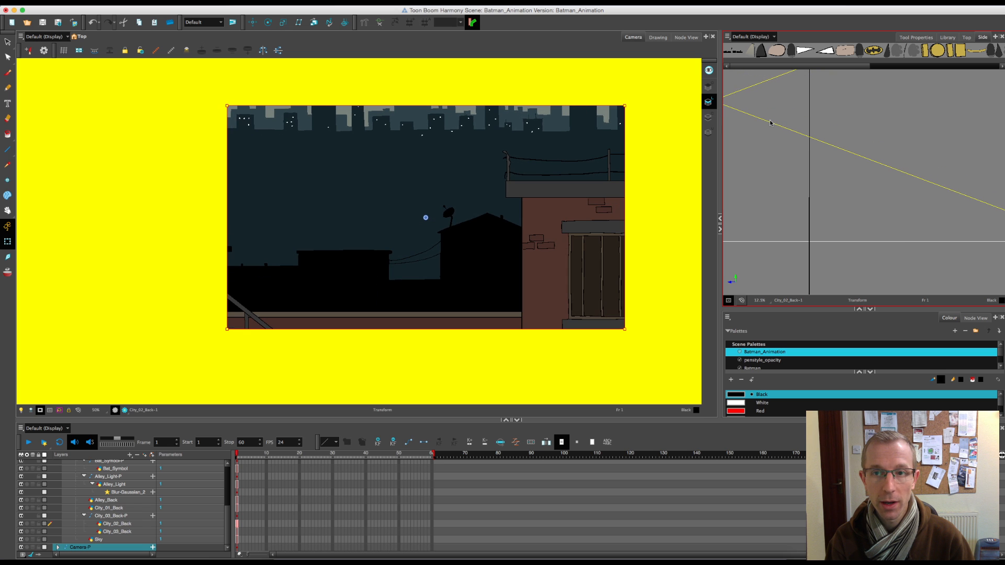
left_click(966, 38)
left_click_drag(778, 212, 814, 241)
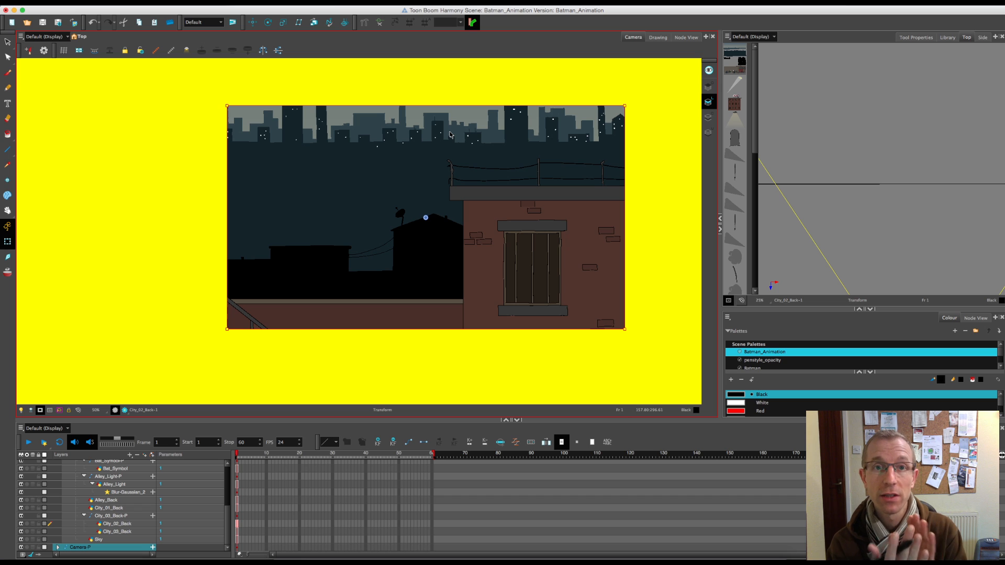
Select the City_01_Back silhouette layer and add a parent peg to it
left_click(421, 256)
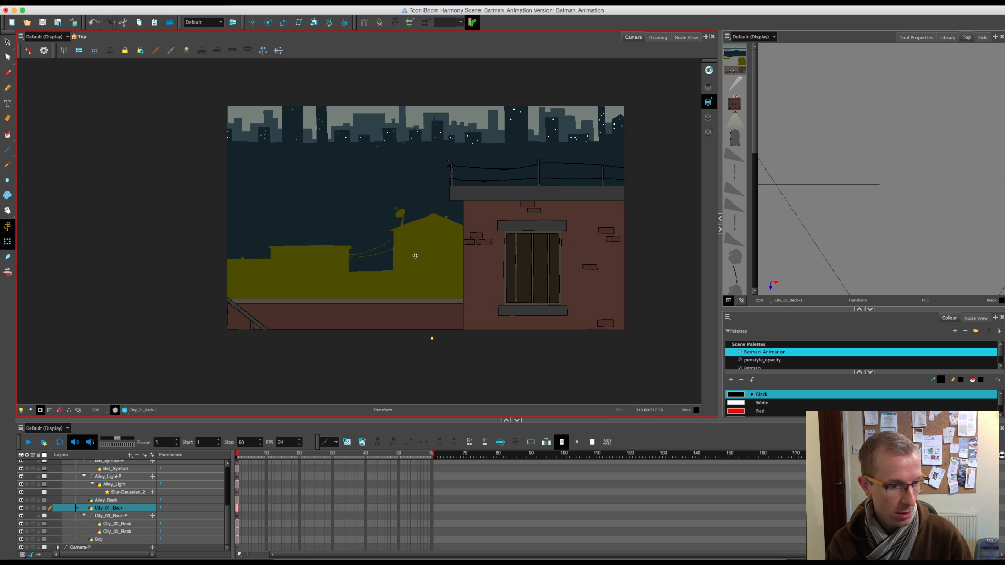
left_click(107, 507)
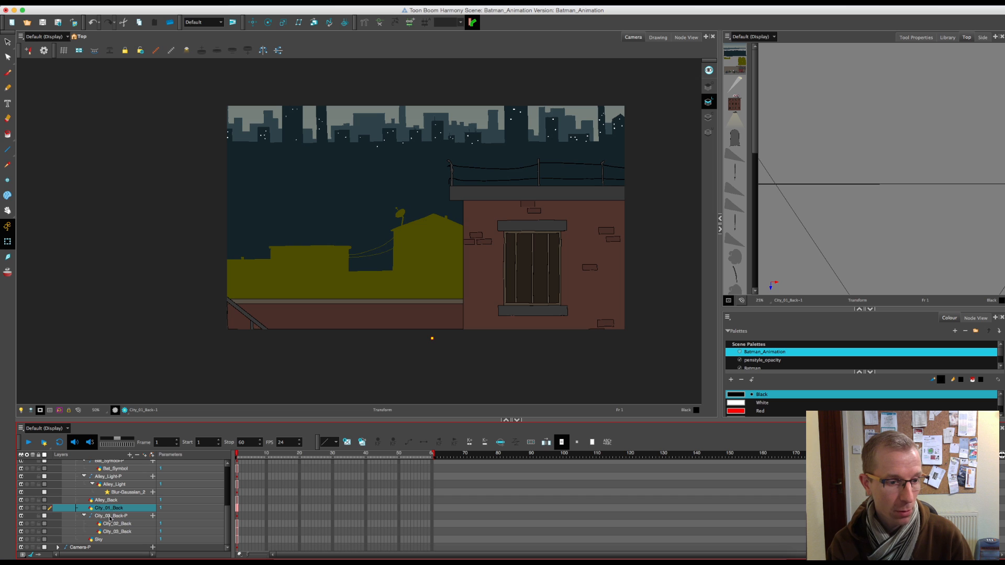
left_click(151, 455)
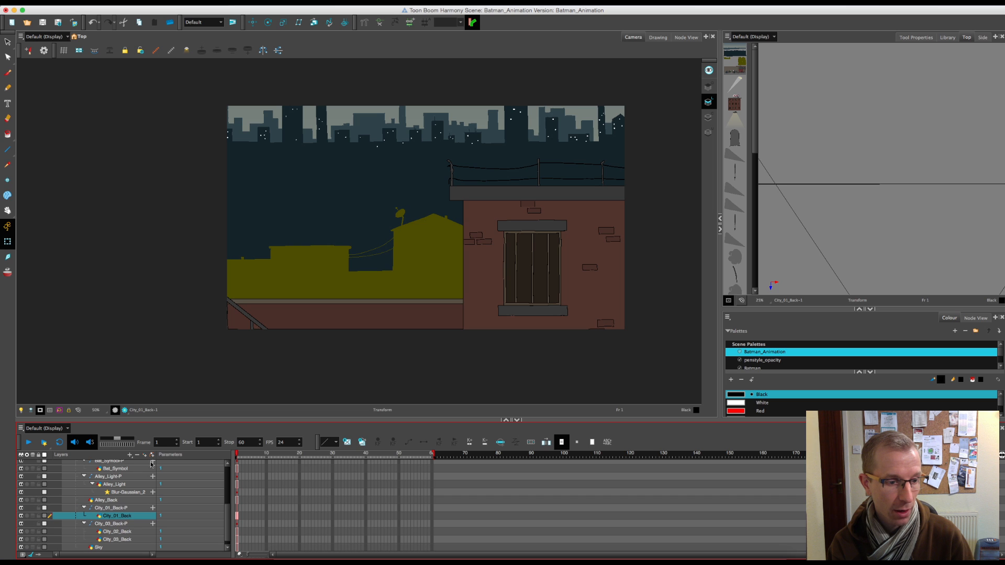
With Maintain Size, move the City_01_Back peg slightly away from the camera in the Top view
left_click(112, 508)
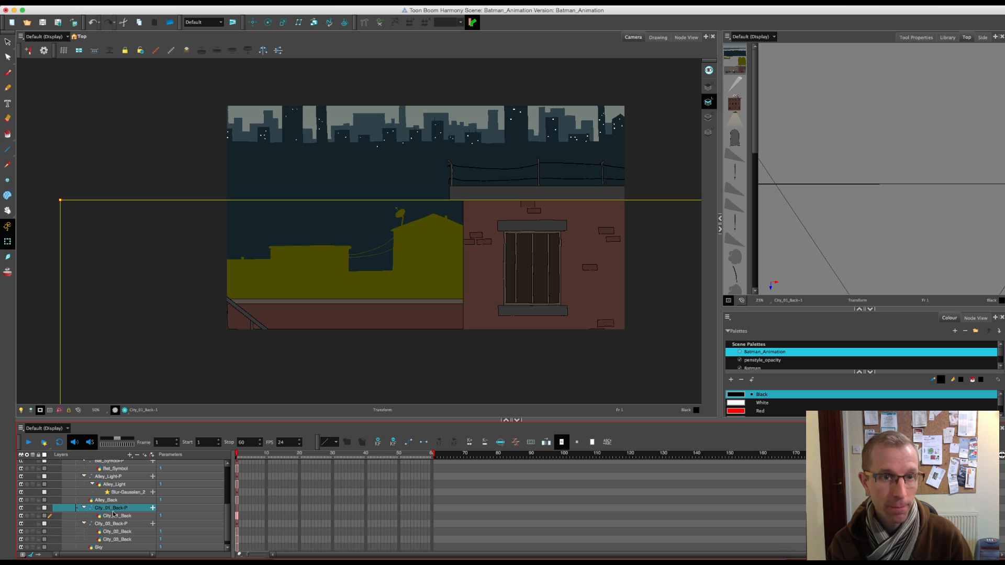
left_click(316, 23)
left_click(881, 218)
scroll(823, 222, "down", 2)
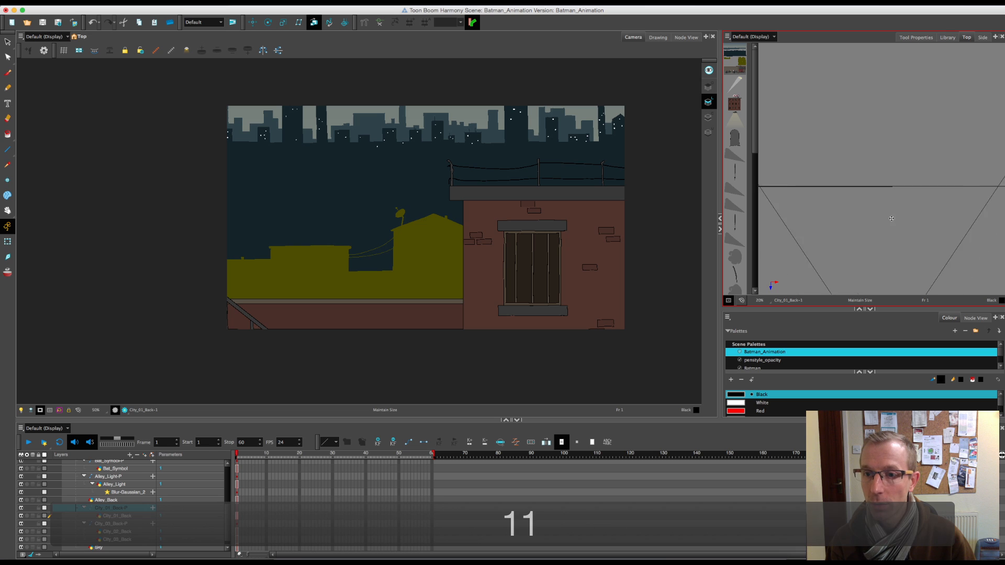
scroll(892, 218, "down", 9)
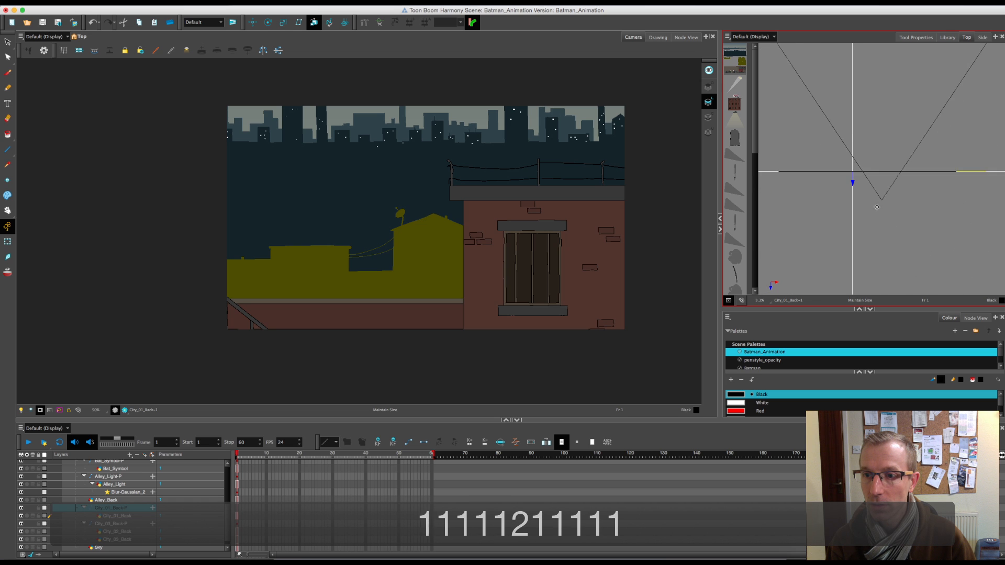
scroll(878, 207, "up", 10)
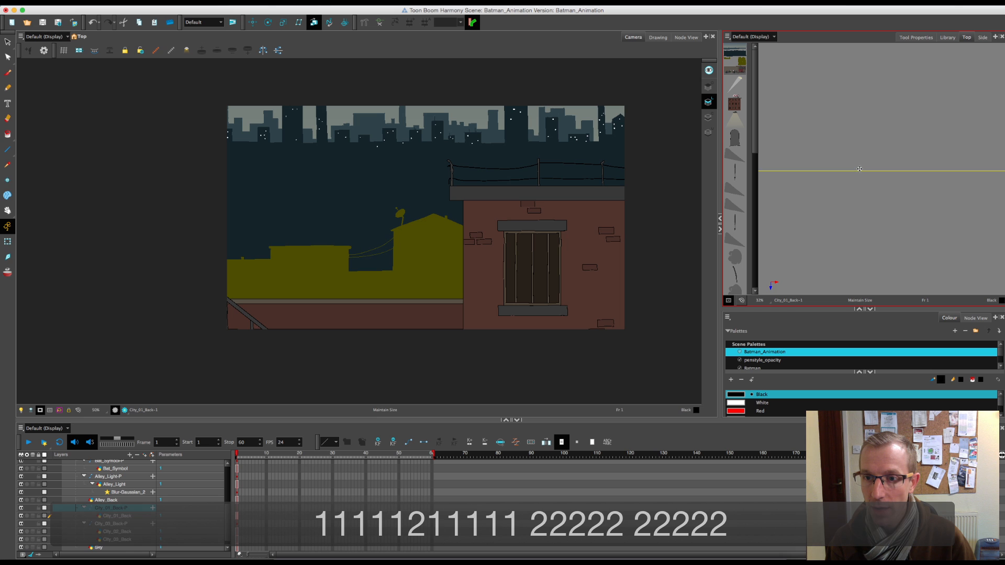
left_click_drag(860, 170, 860, 169)
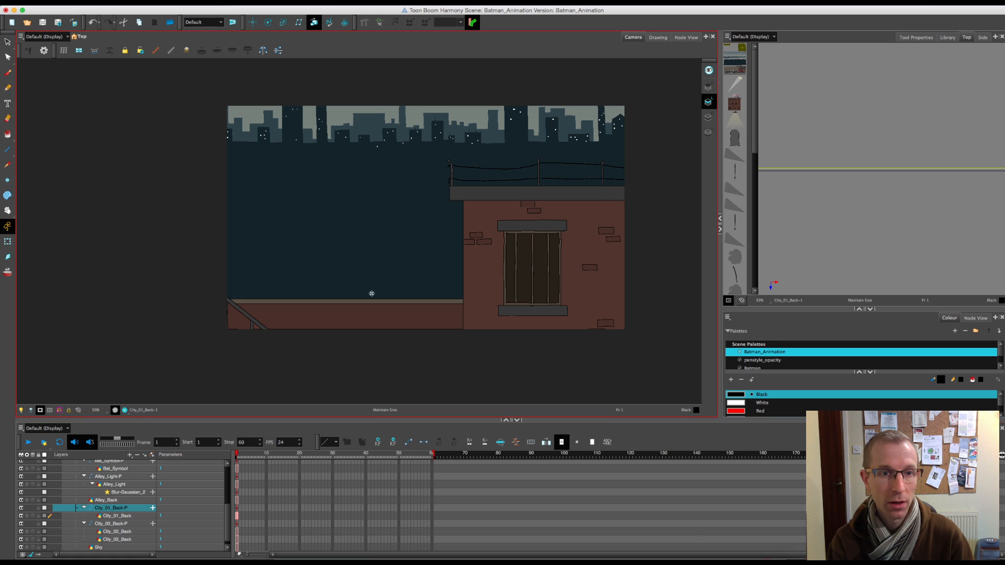
With Maintain Size, move the shared peg of City_02_Back and City_03_Back farther back than City_01_Back in the Top view
left_click(112, 524)
left_click(841, 177)
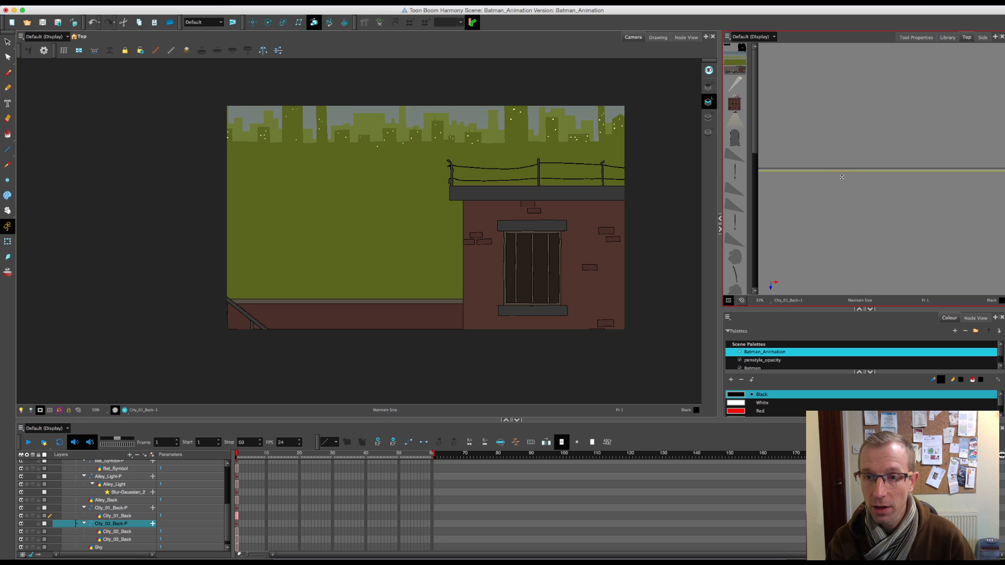
left_click(420, 77)
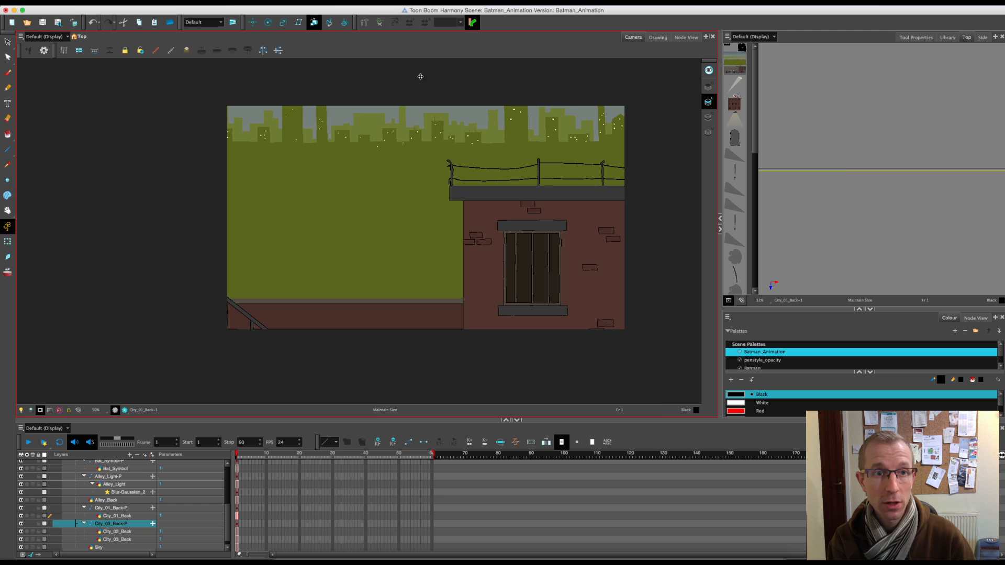
left_click(820, 164)
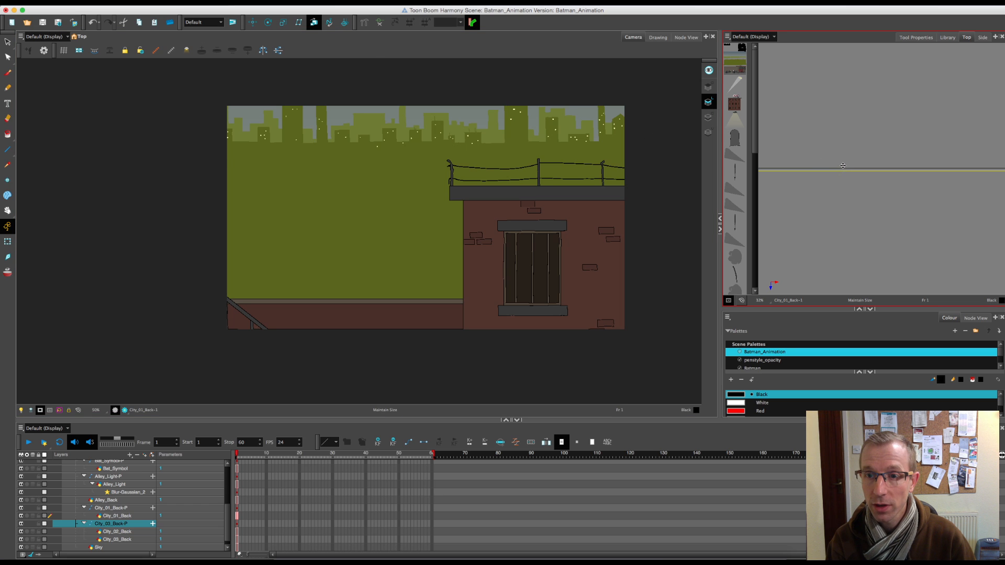
left_click_drag(843, 168, 843, 166)
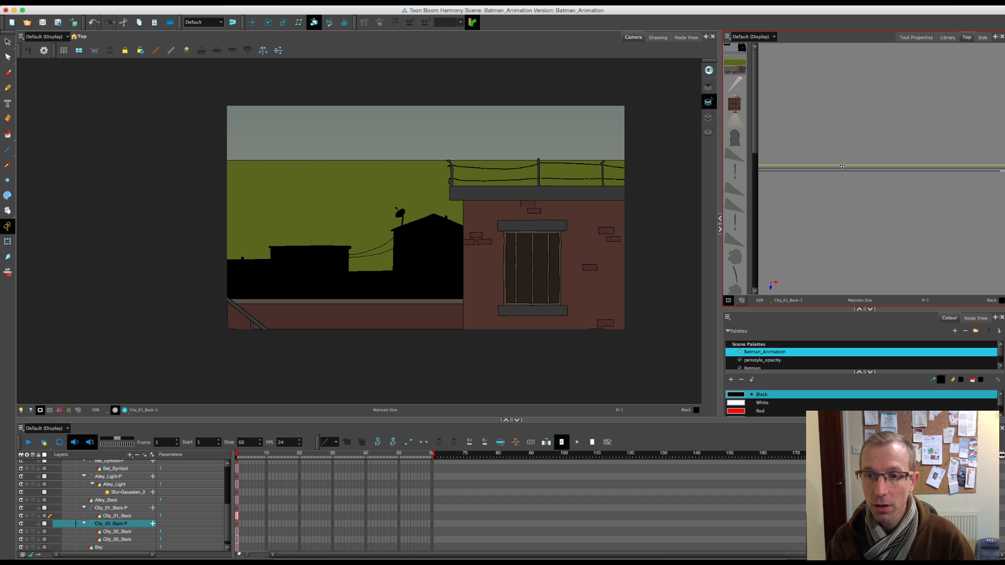
left_click_drag(843, 165, 844, 159)
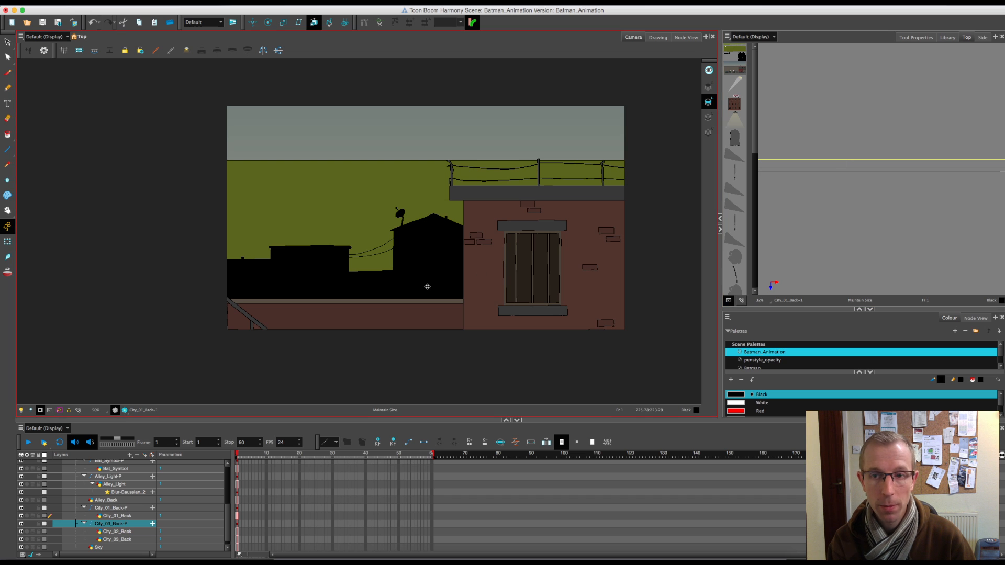
Add a parent peg to the Sky layer and move it behind the distant city layers with Maintain Size
left_click(99, 548)
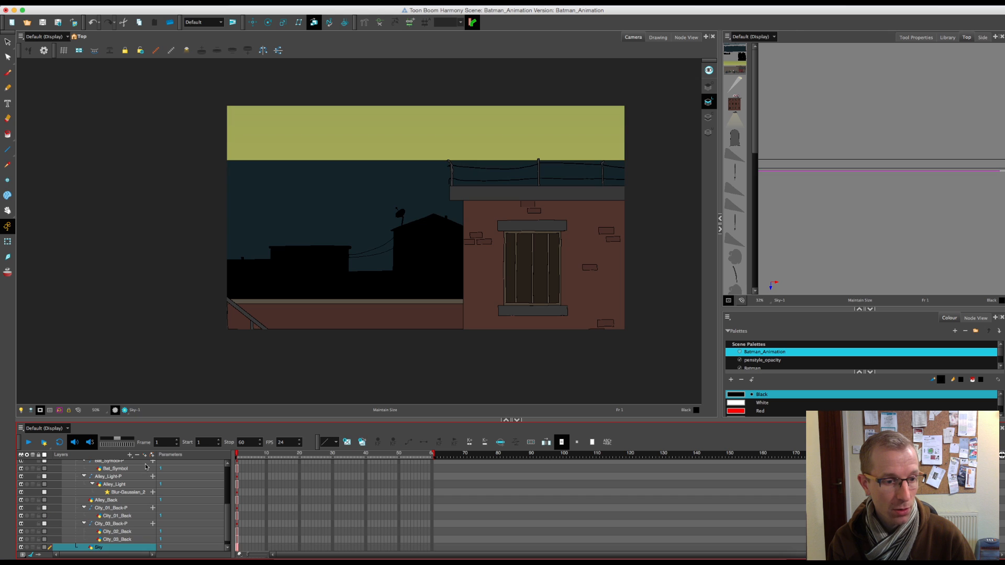
left_click(151, 455)
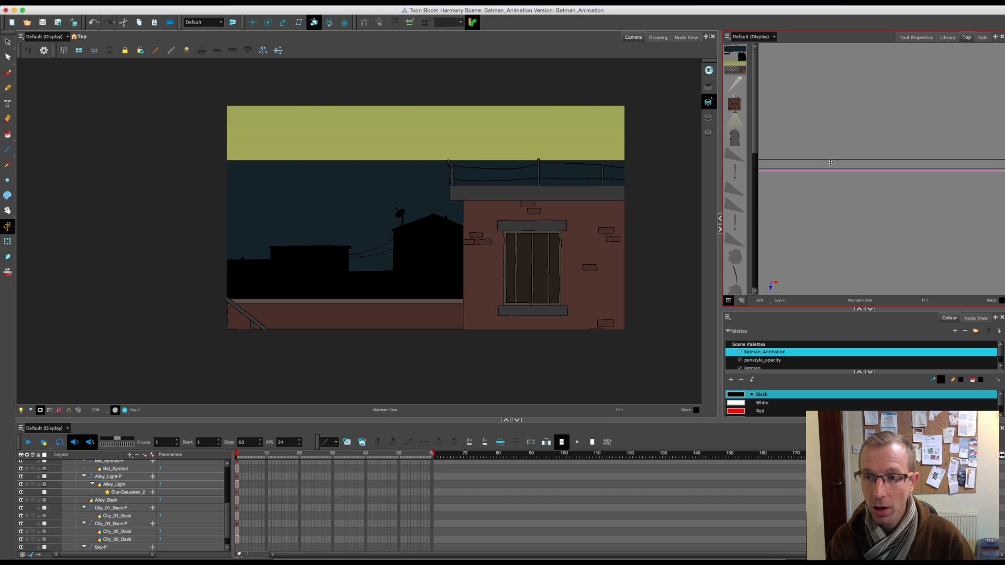
left_click_drag(830, 163, 832, 159)
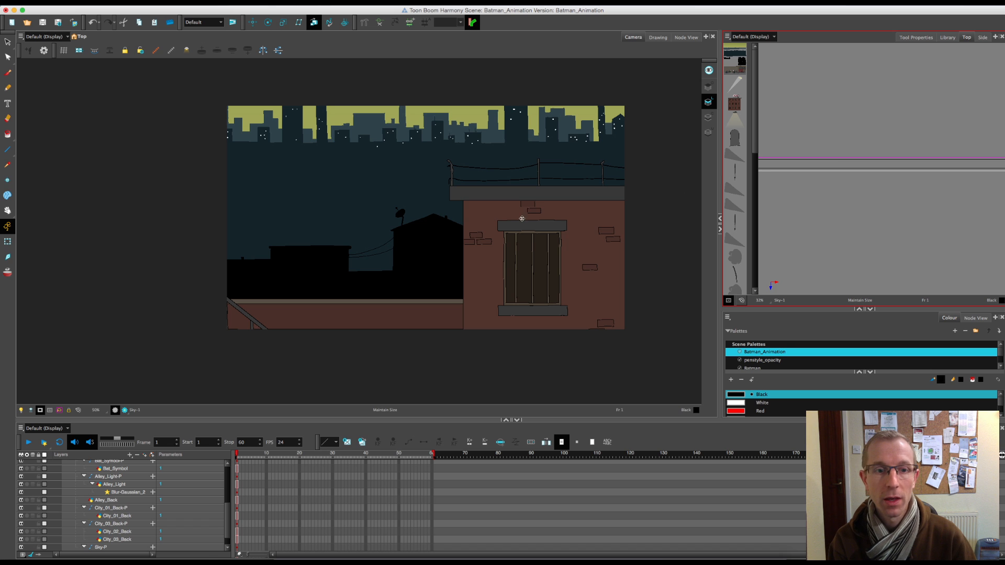
With the Transform tool, shift the camera sideways in the Top view to center the HOTEL sign in the frame
left_click(87, 457)
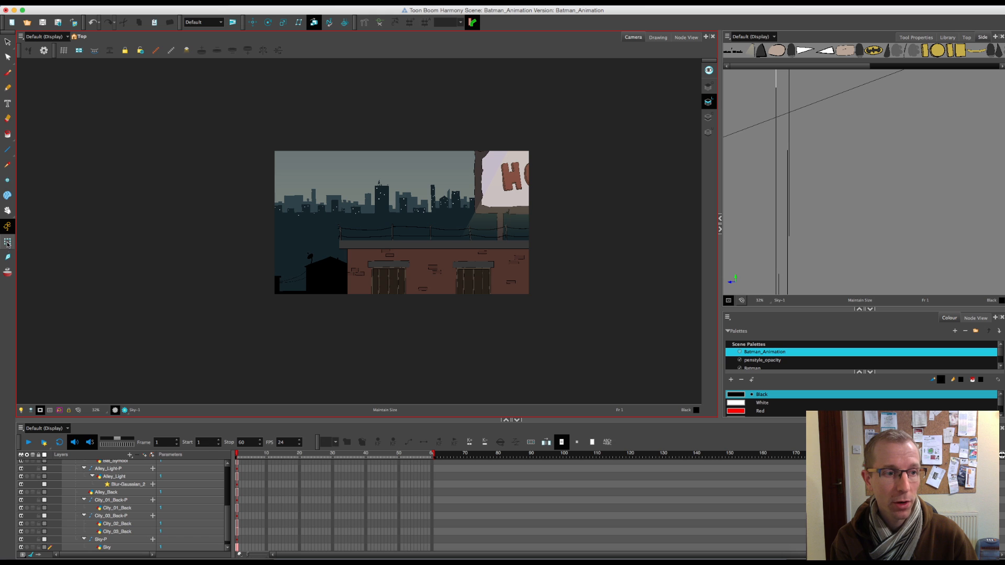
left_click(966, 38)
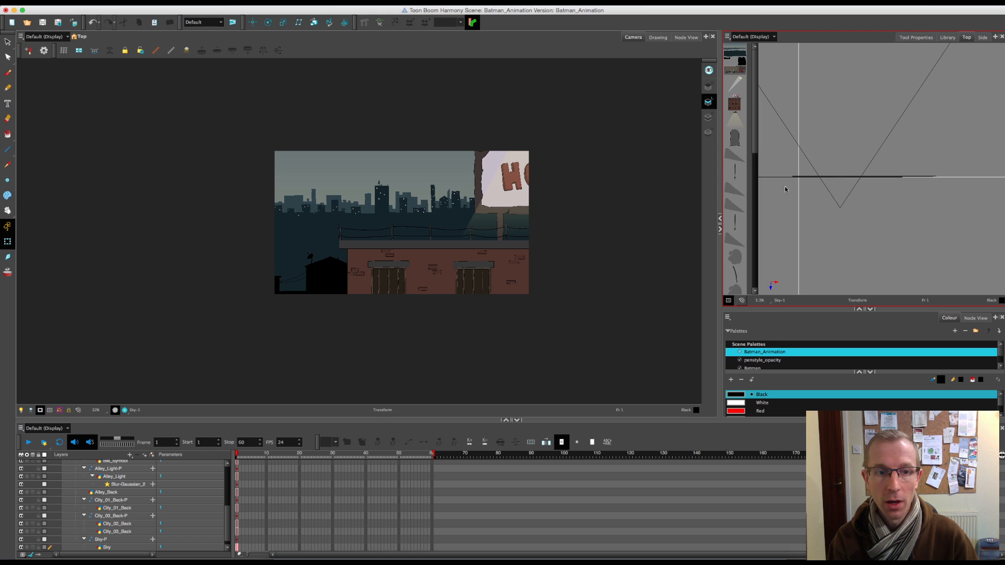
key("2")
key("2")
left_click(828, 188)
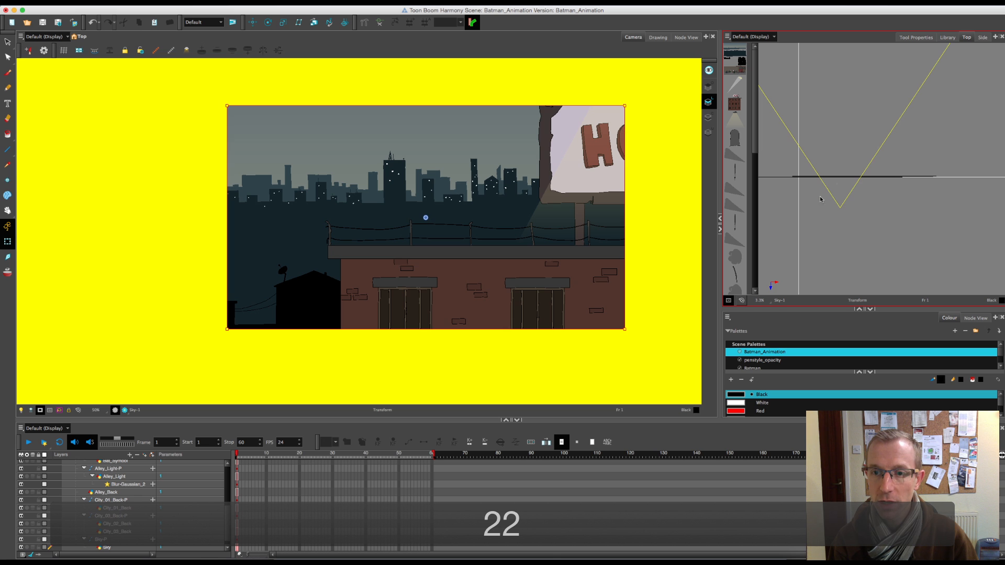
left_click_drag(828, 195, 851, 195)
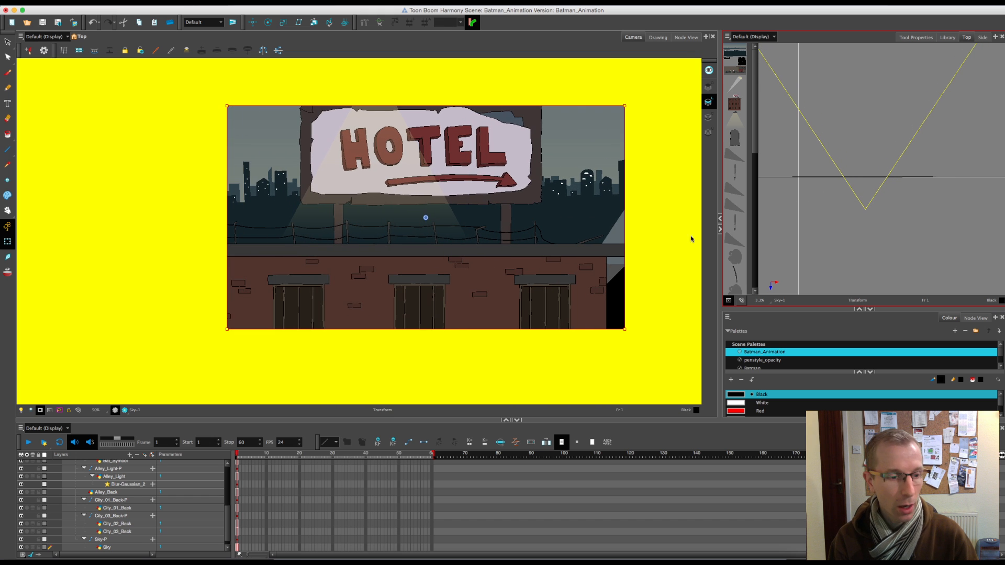
With Maintain Size, move the Sky peg farther from the camera and the City_02_Back peg to just in front of it in the Top view
left_click(104, 517)
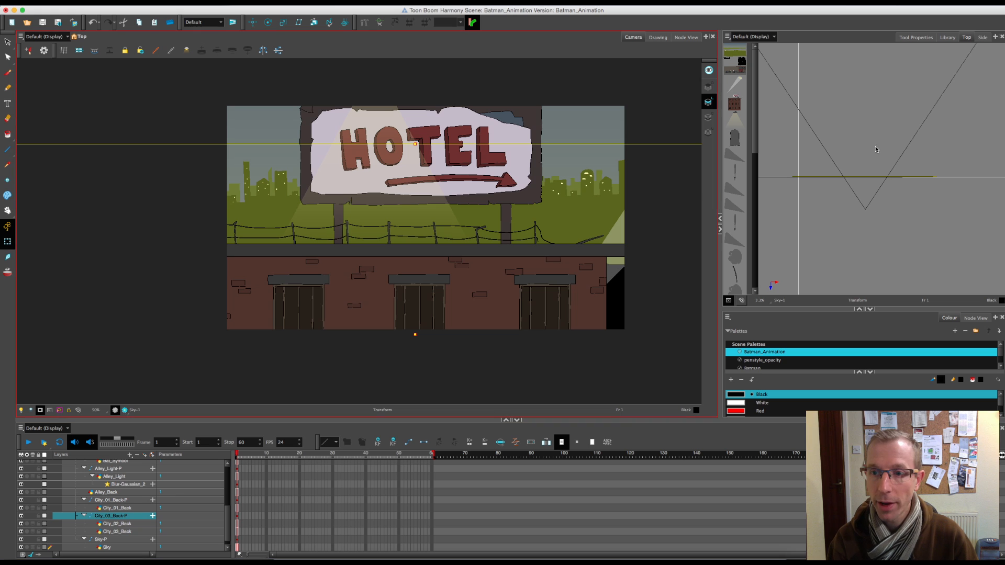
left_click(110, 541)
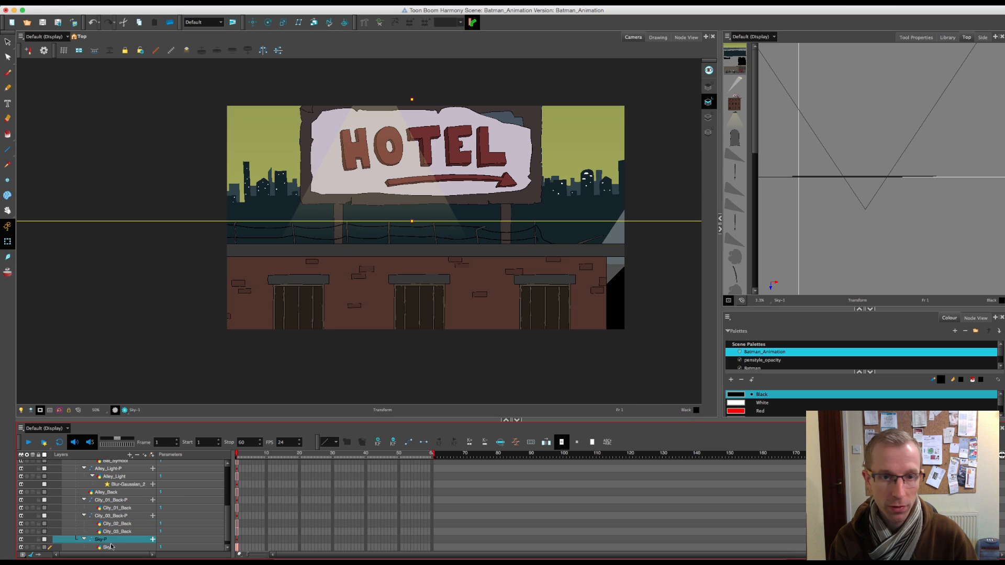
key("alt+2")
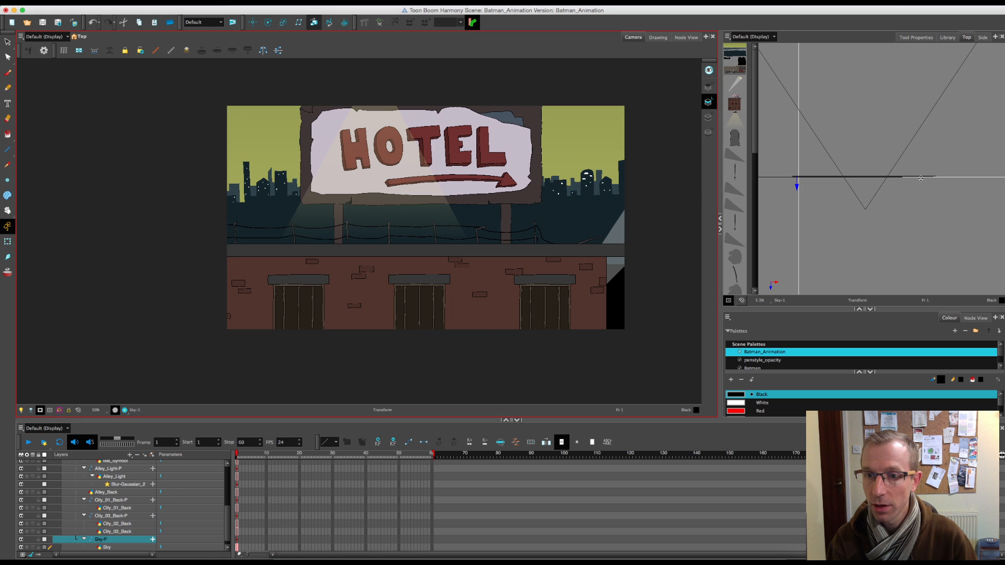
scroll(911, 172, "up", 1)
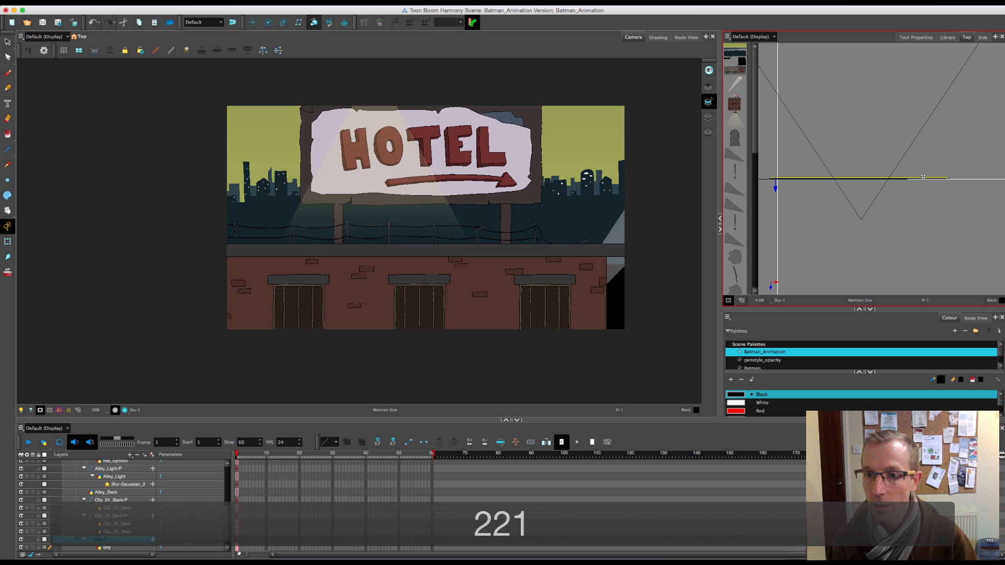
left_click_drag(924, 173, 925, 167)
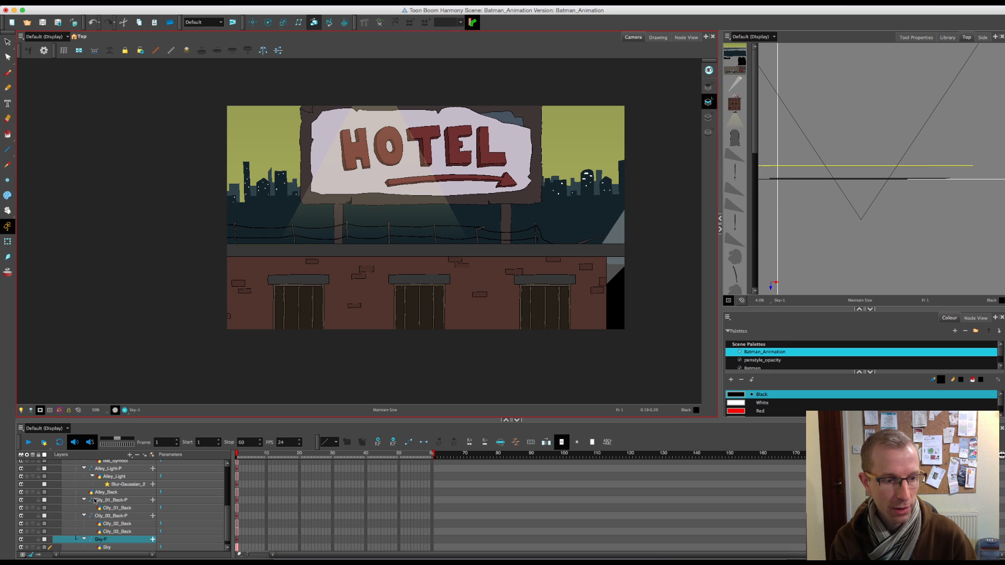
left_click(933, 178)
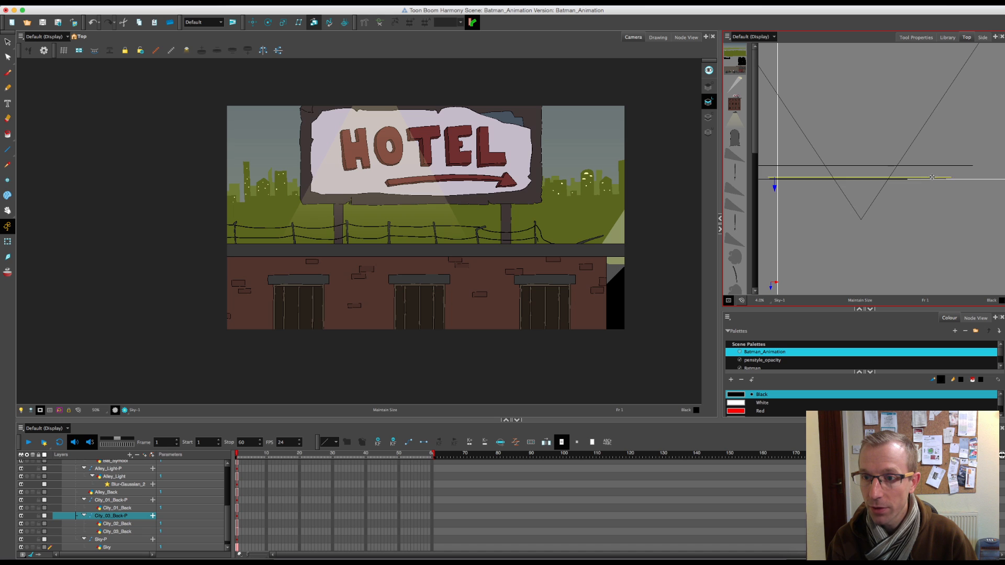
left_click_drag(933, 177, 933, 169)
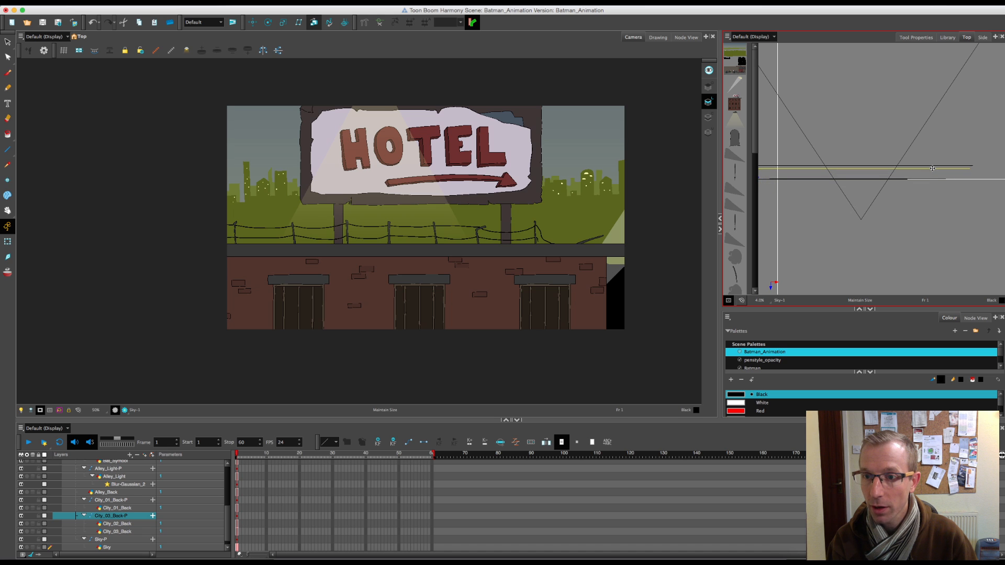
Shift the camera sideways in the Top view to bring the spotlight beam beside the hotel into the frame
left_click(853, 208)
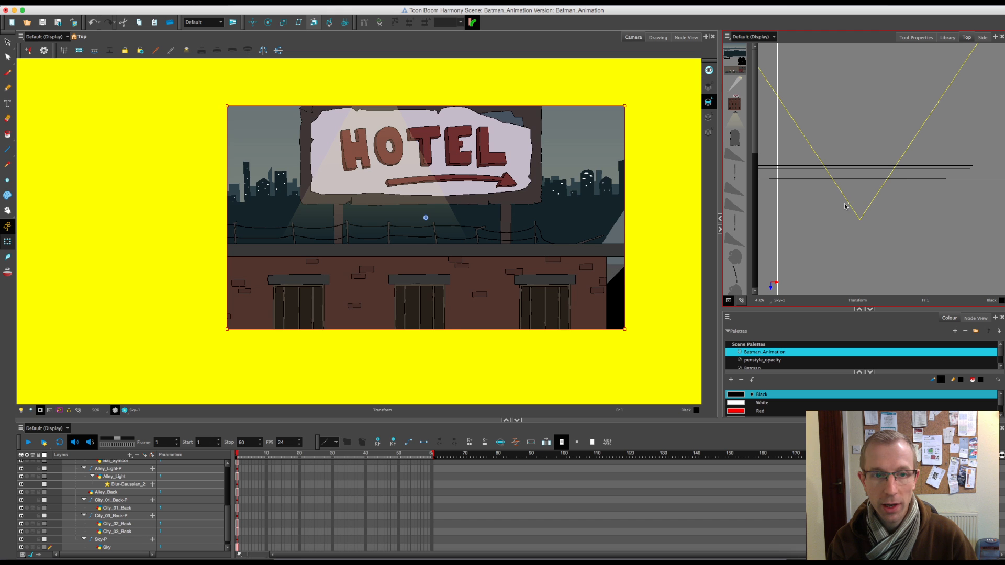
mouse_move(845, 206)
left_mouse_down()
mouse_move(813, 207)
mouse_move(866, 207)
mouse_move(854, 209)
left_mouse_up()
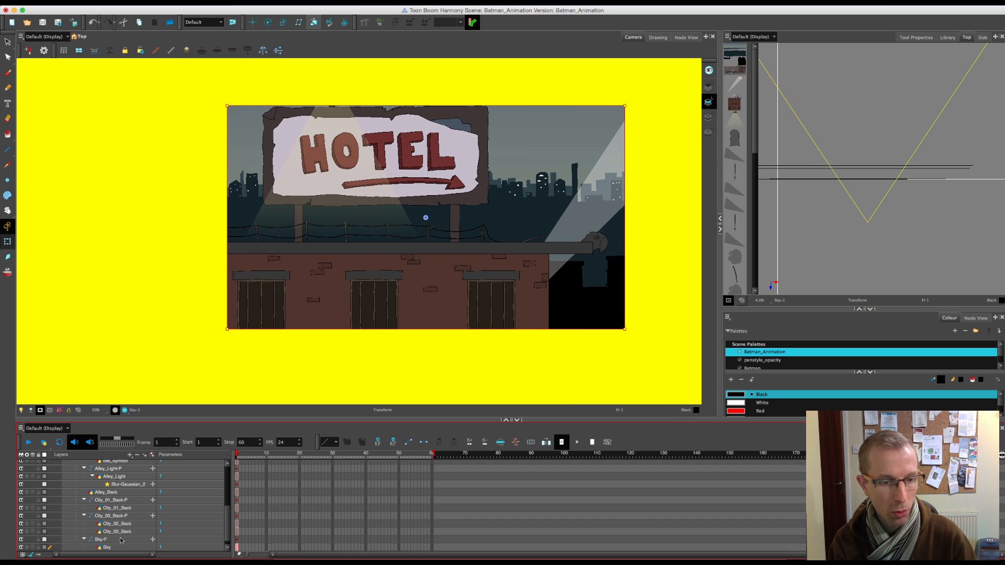
left_click(938, 168)
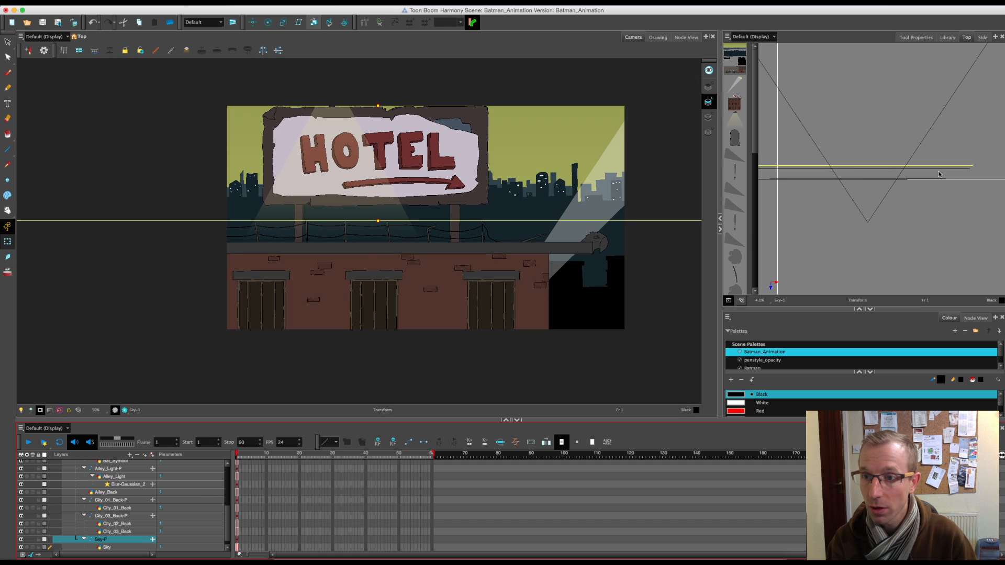
left_click(939, 174)
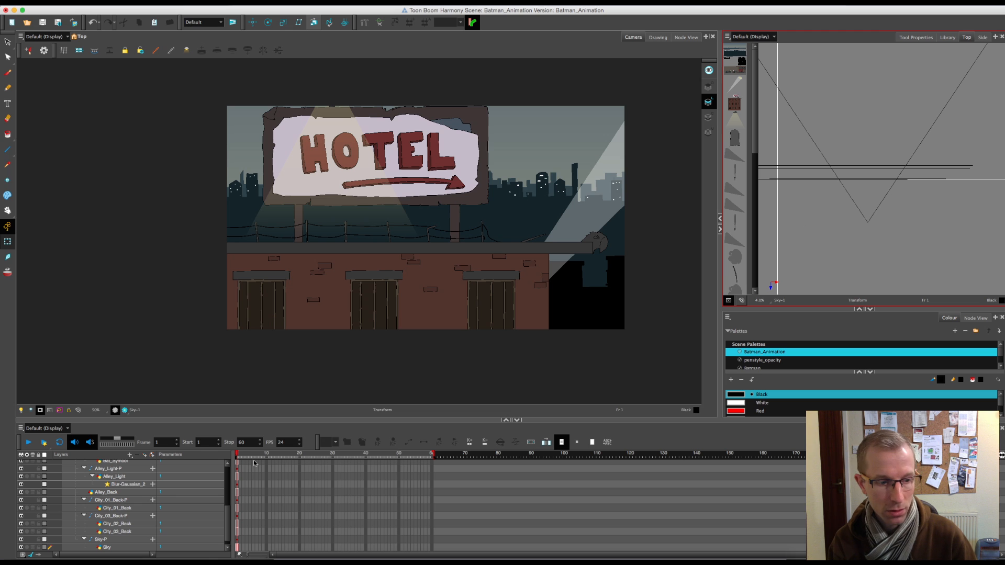
With Maintain Size, move the Sky peg much farther back, well behind all the city layers in the Top view
left_click(897, 166)
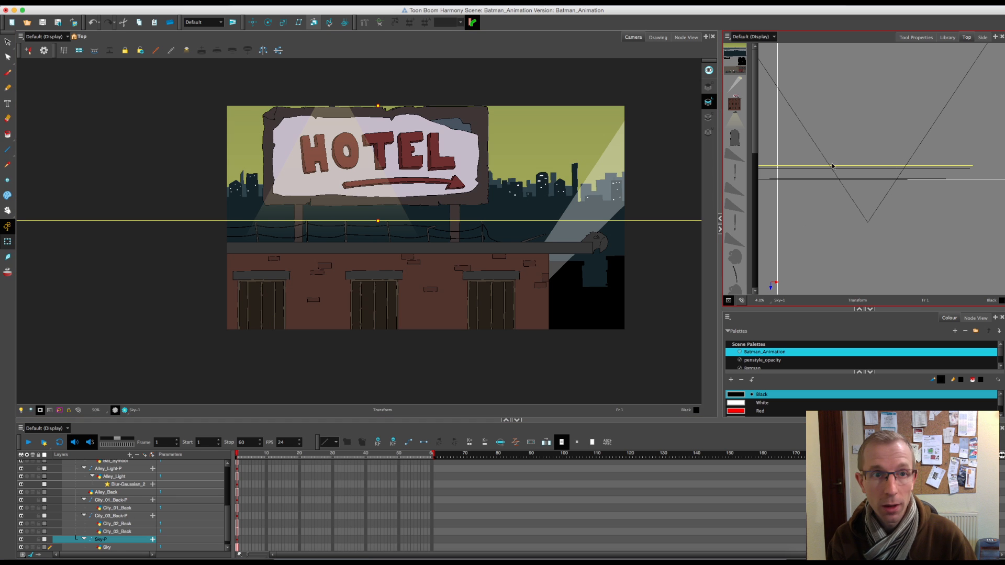
left_click(314, 22)
left_click(897, 165)
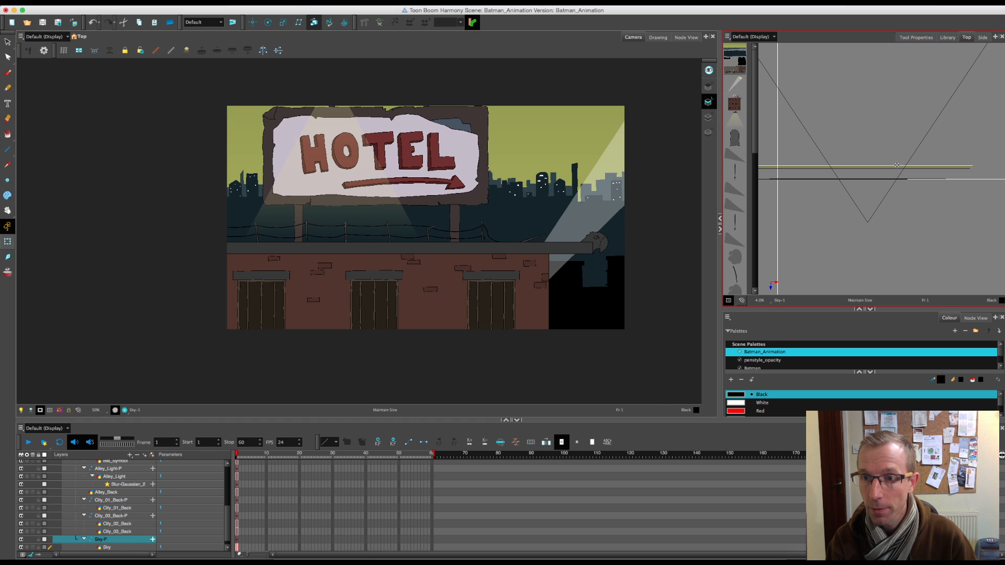
left_click_drag(897, 154, 892, 140)
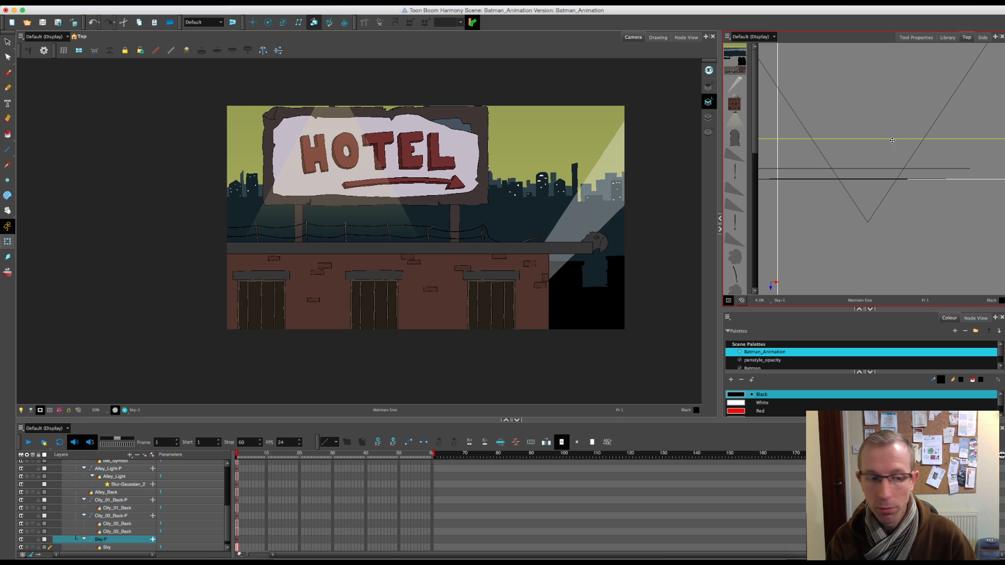
With Maintain Size, move the City_02_Back peg to just in front of the sky and the City_01_Back peg slightly farther back
left_click(878, 167)
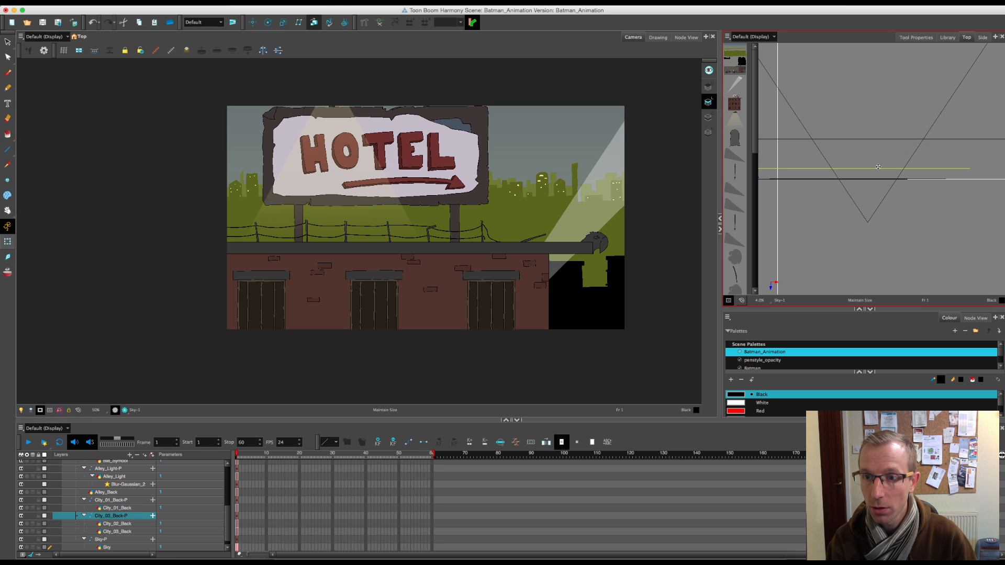
left_click_drag(881, 168, 881, 143)
left_click(876, 180)
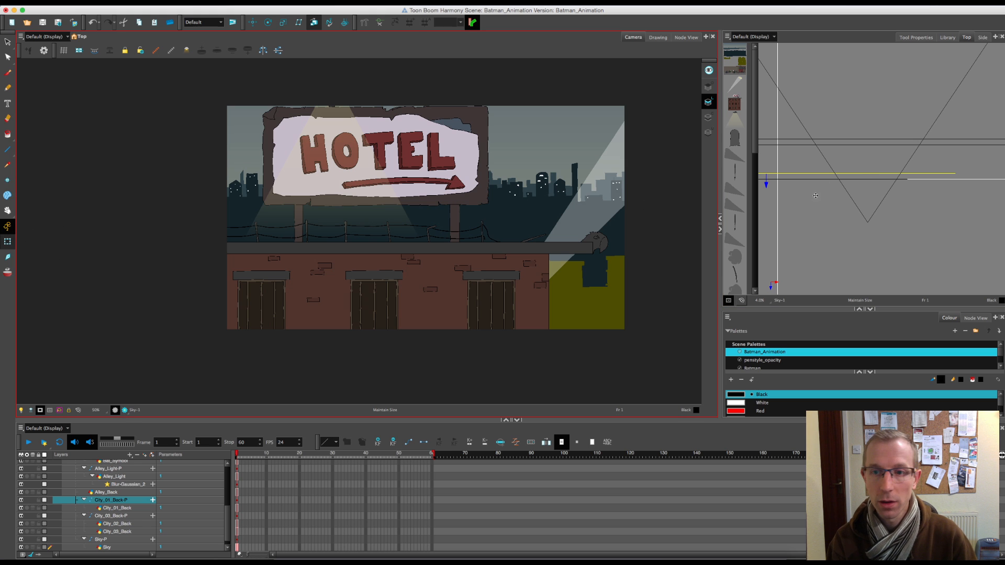
Shift the camera sideways to frame the bat signal and inspect the gap between the hotel's edge and the nearest city silhouettes
left_click(856, 206)
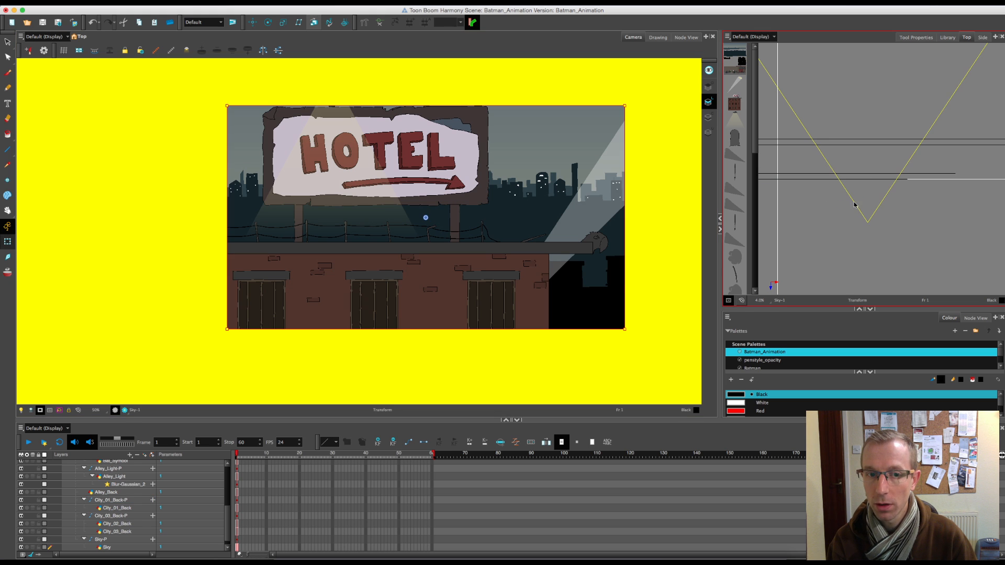
left_click_drag(855, 204, 876, 208)
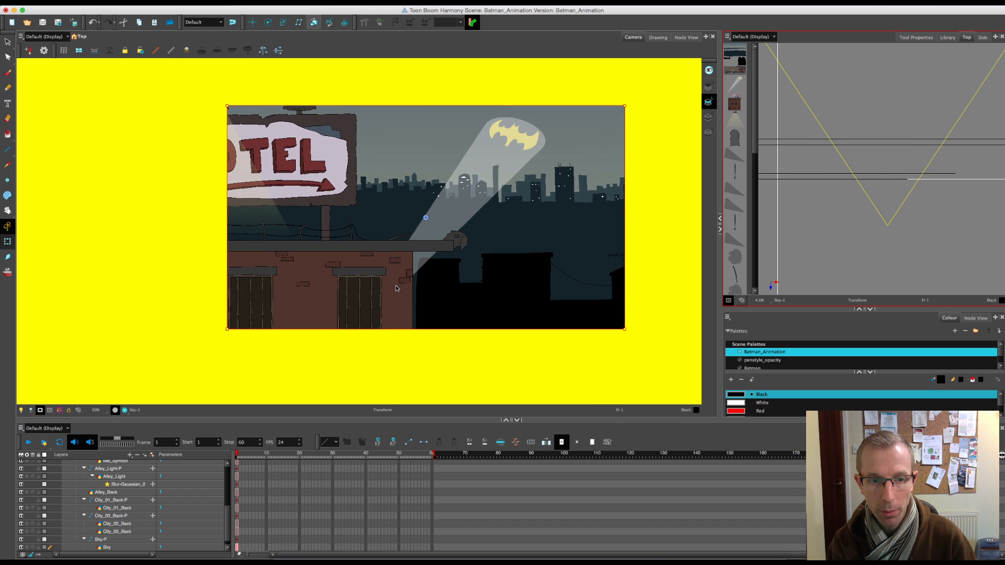
key("2")
key("2")
key("2")
key("2")
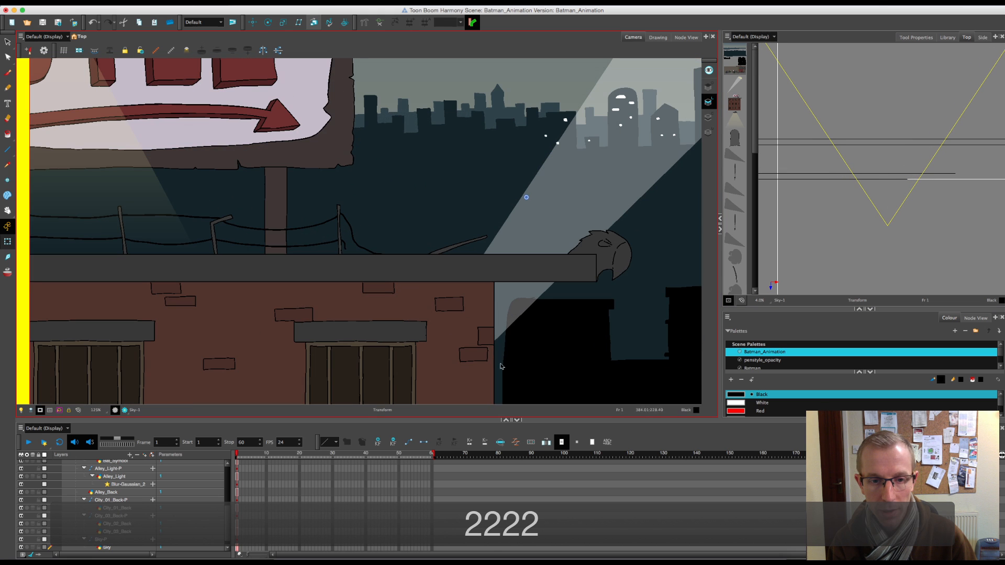
key("1")
key("1")
key("1")
key("1")
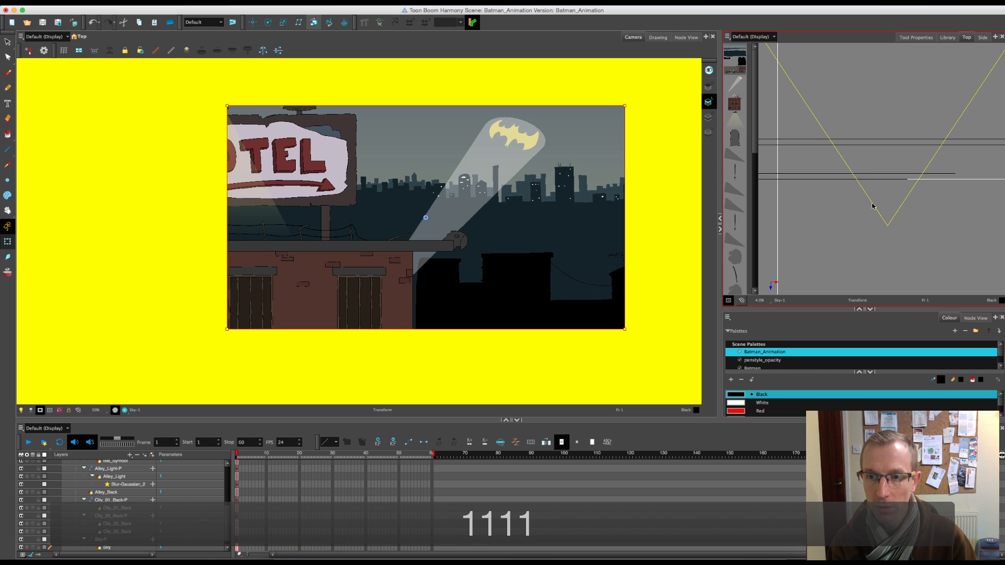
Sweep the camera across the scene in the Top view to compare the layers' parallax, ending on the hotel roof with the sign partly in frame
left_click_drag(873, 207, 786, 210)
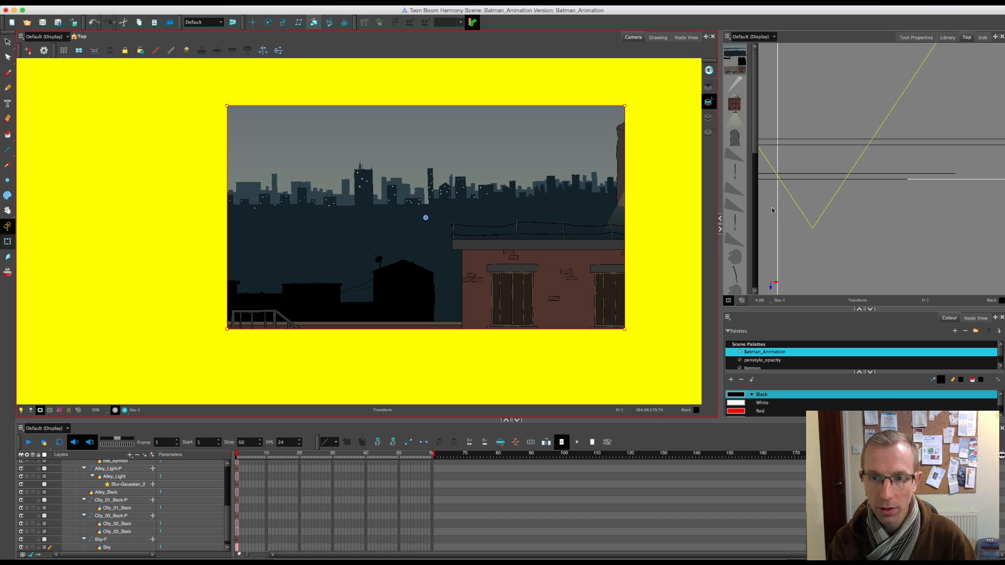
left_click_drag(798, 205, 873, 200)
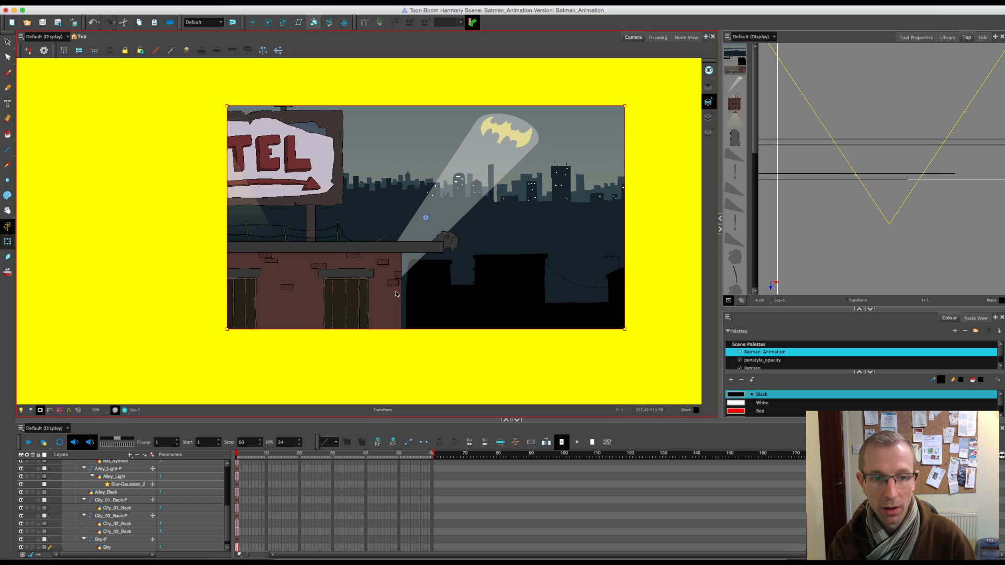
key("1")
key("1")
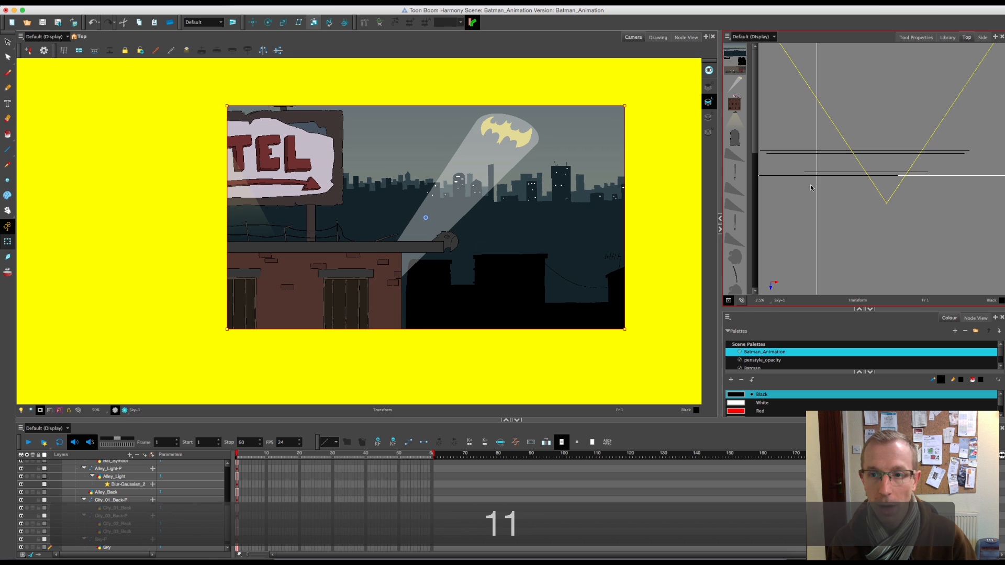
left_click_drag(878, 190, 846, 188)
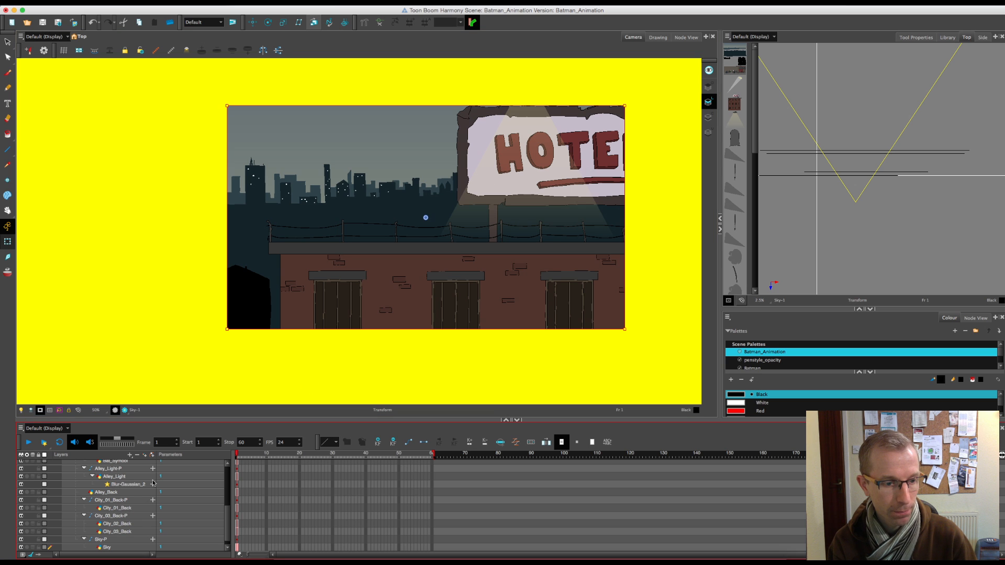
With Maintain Size, move the sign light's peg (Sig_Light) slightly toward the camera in the Top view, just in front of the building
left_click_drag(227, 513, 227, 489)
left_click(126, 480)
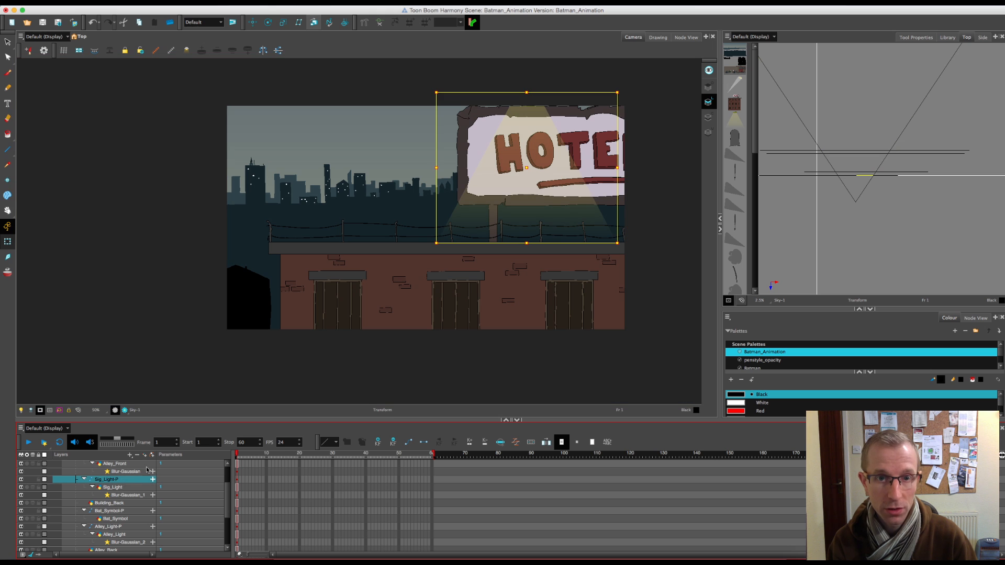
key("2")
key("2")
key("2")
key("2")
key("2")
key("2")
key("2")
key("2")
key("2")
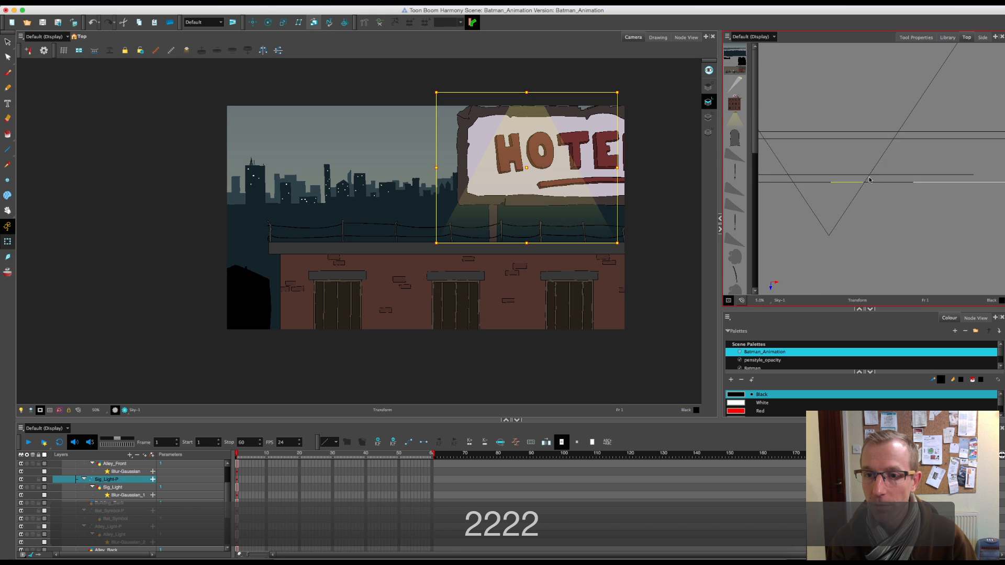
key("2")
key("2")
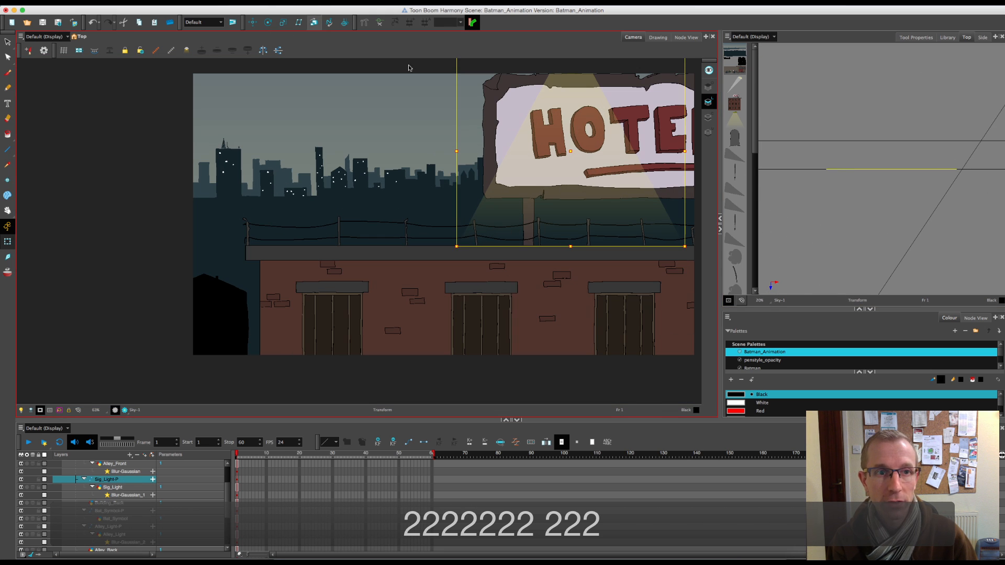
key("2")
key("2")
key("2")
key("2")
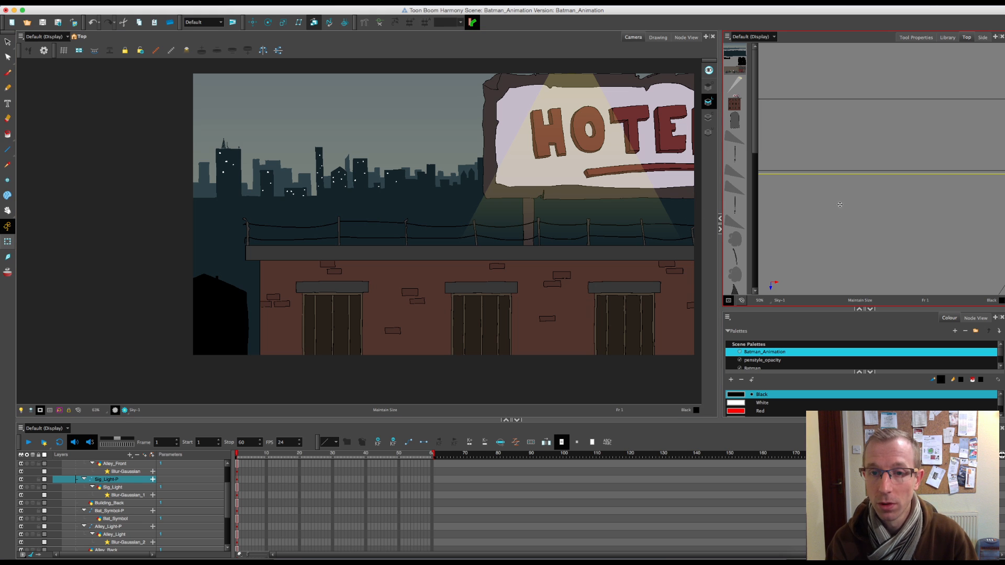
key("1")
key("1")
key("1")
key("1")
key("1")
key("1")
key("1")
key("1")
key("2")
key("2")
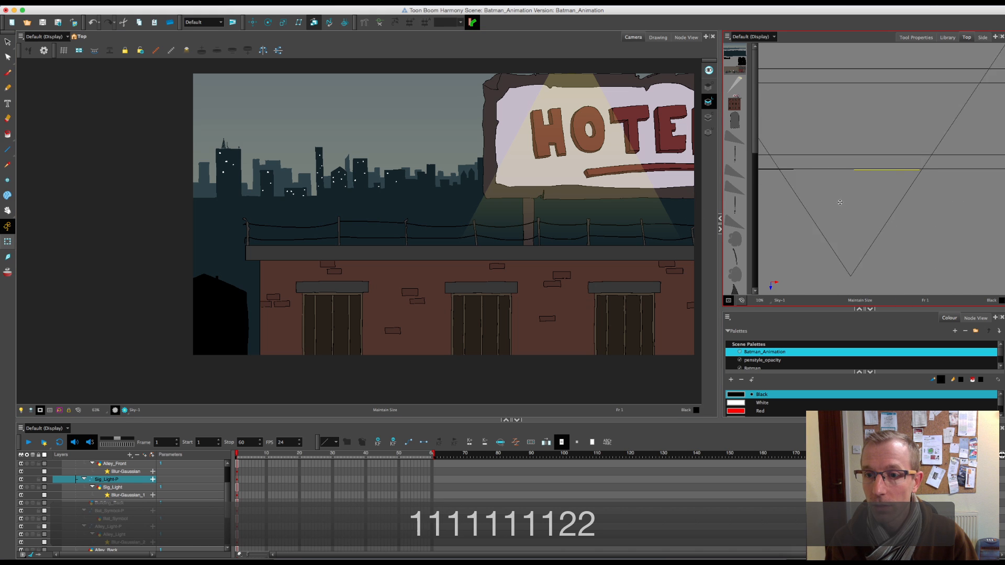
left_click(109, 456)
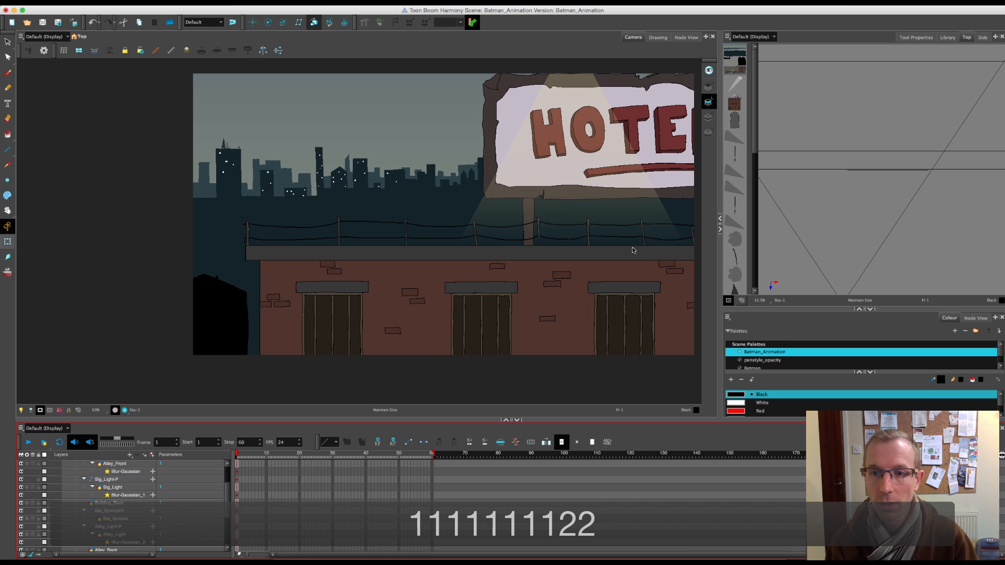
Select the Bat_Symbol layer's parent peg and move it back with Maintain Size to just behind City_01_Back in the Top view
key("1")
key("1")
key("1")
key("1")
key("2")
key("2")
key("2")
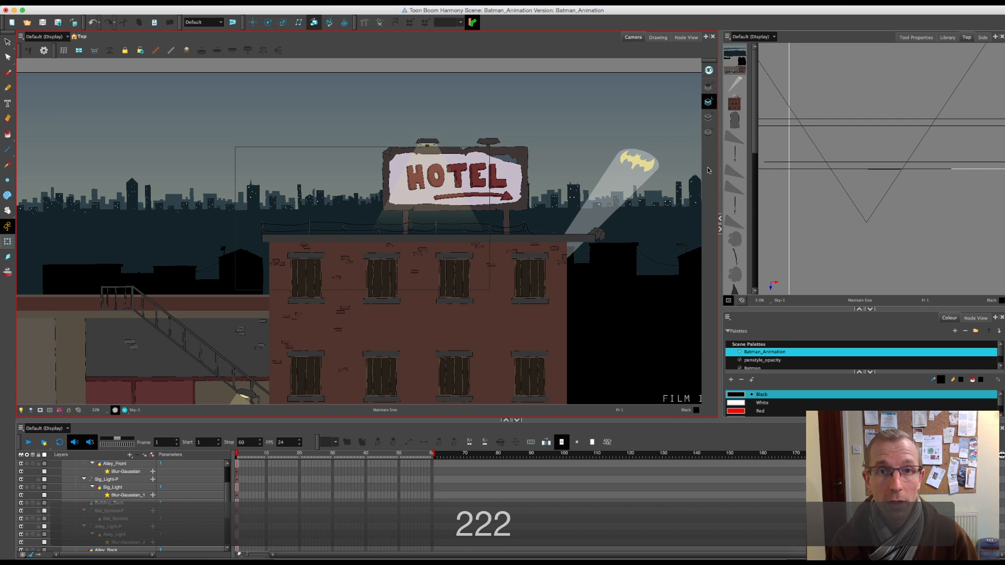
left_click(621, 182)
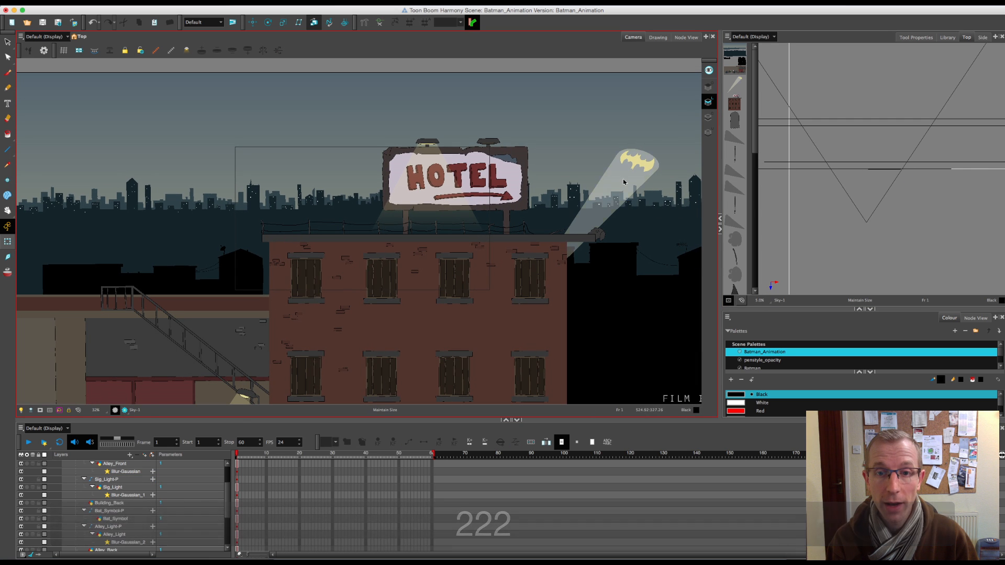
key("b")
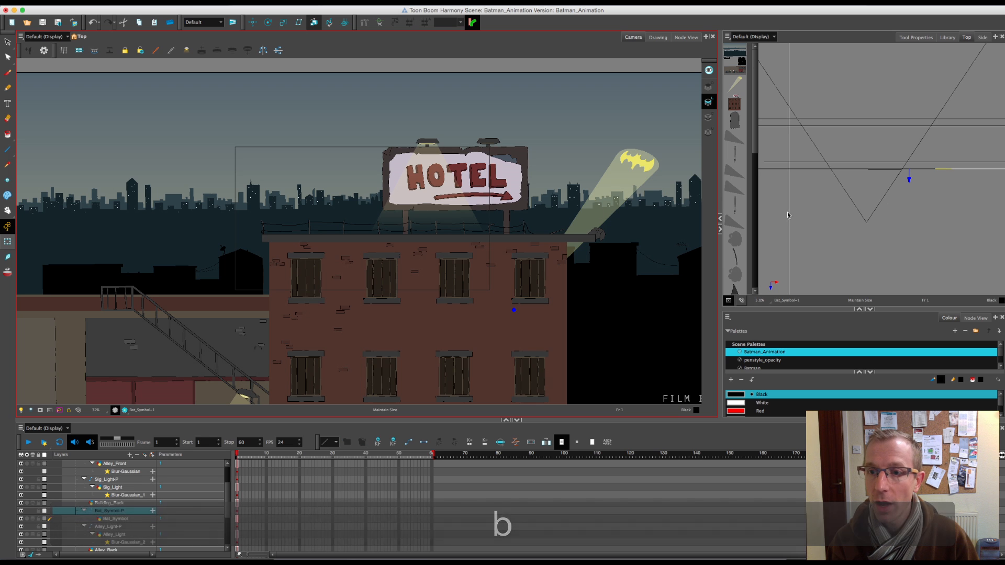
key("2")
key("2")
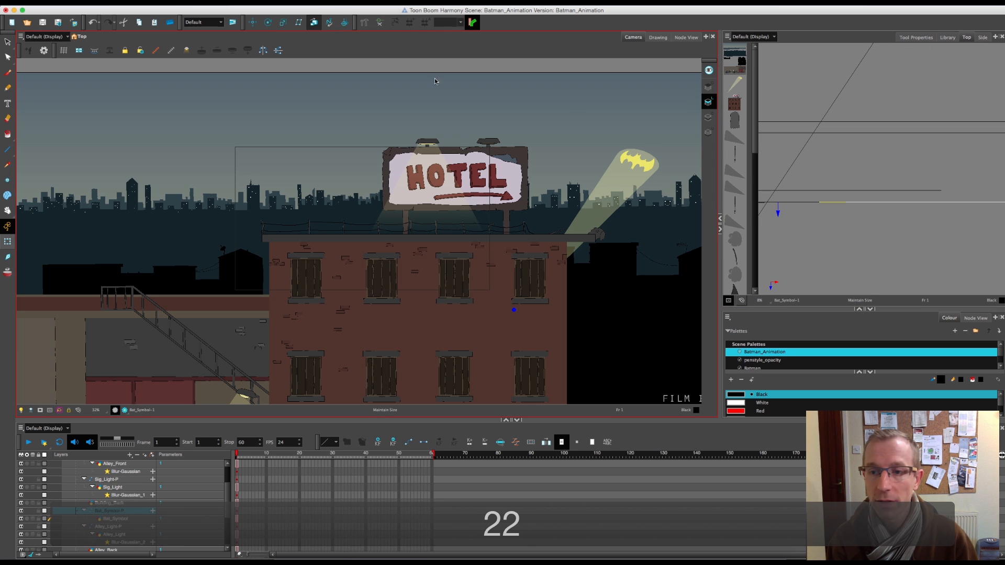
key("2")
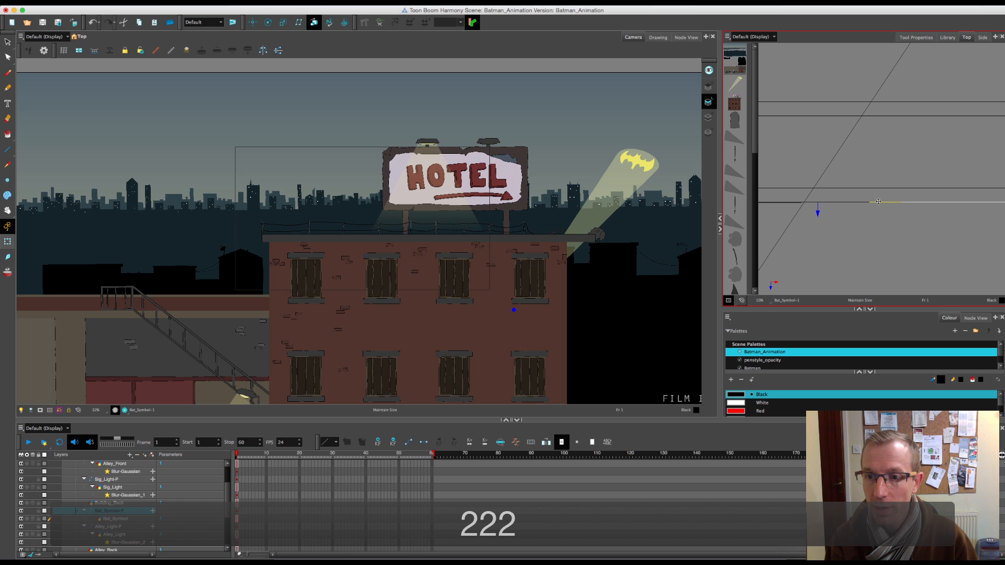
left_click_drag(879, 191, 880, 187)
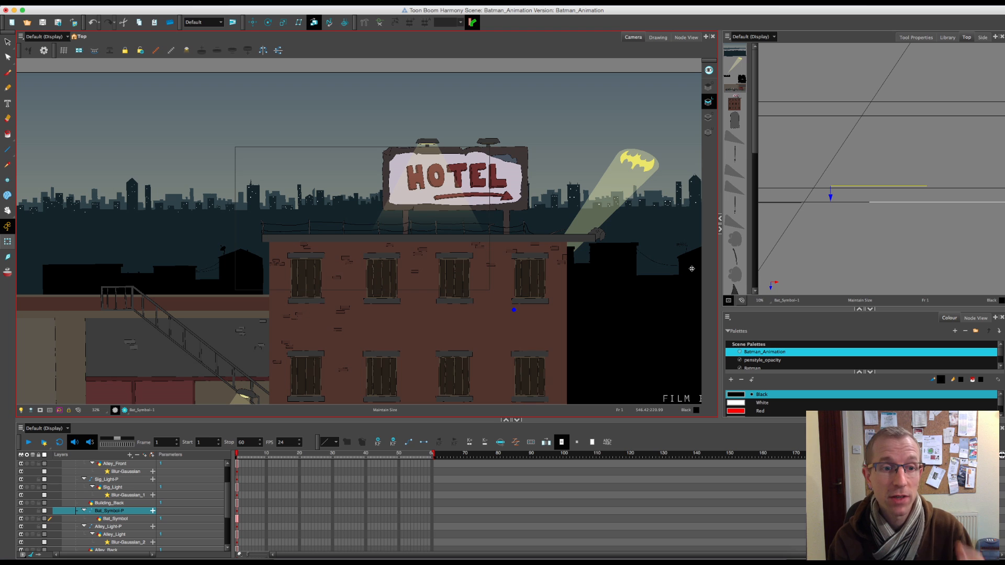
left_click(725, 228)
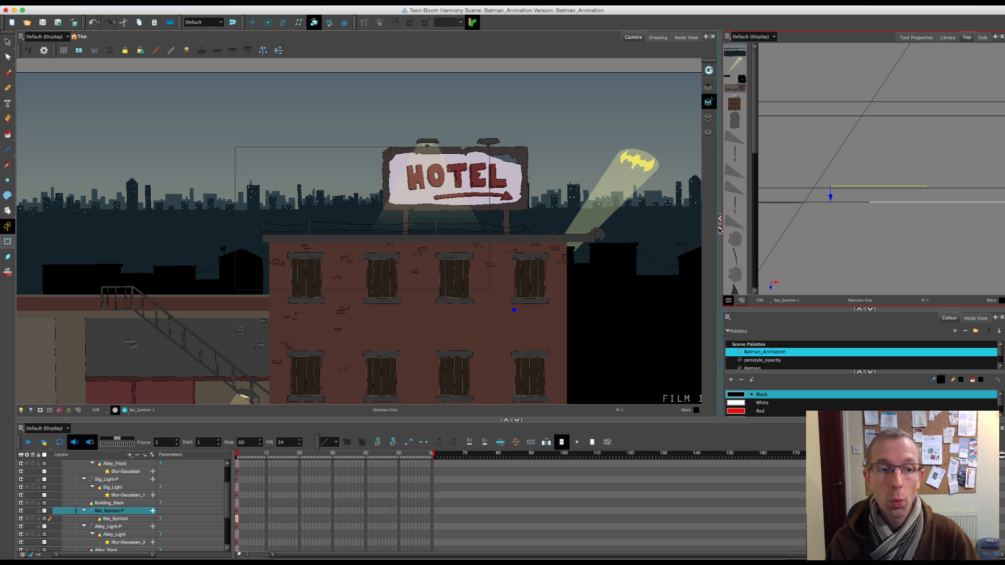
left_click(718, 231)
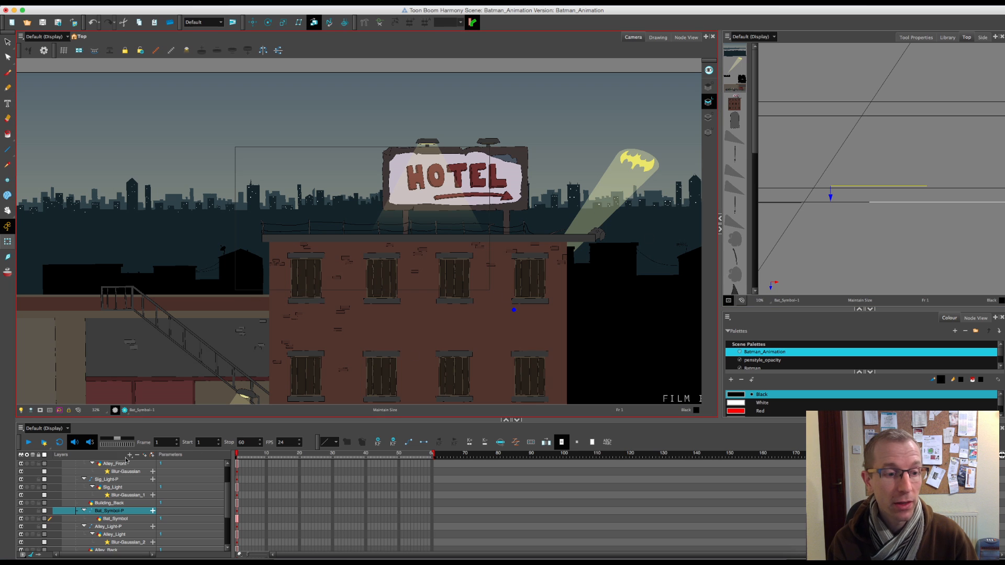
left_click(97, 463)
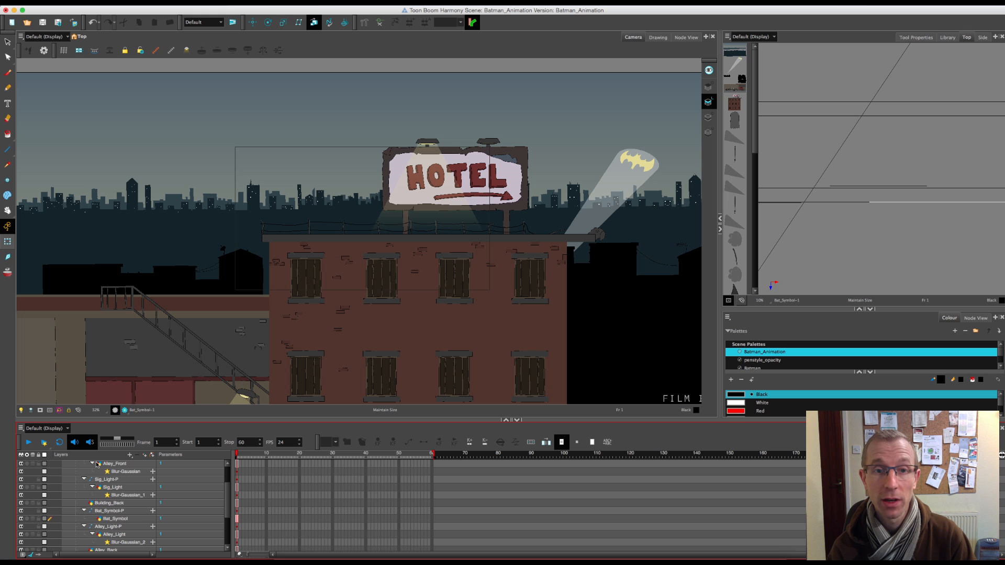